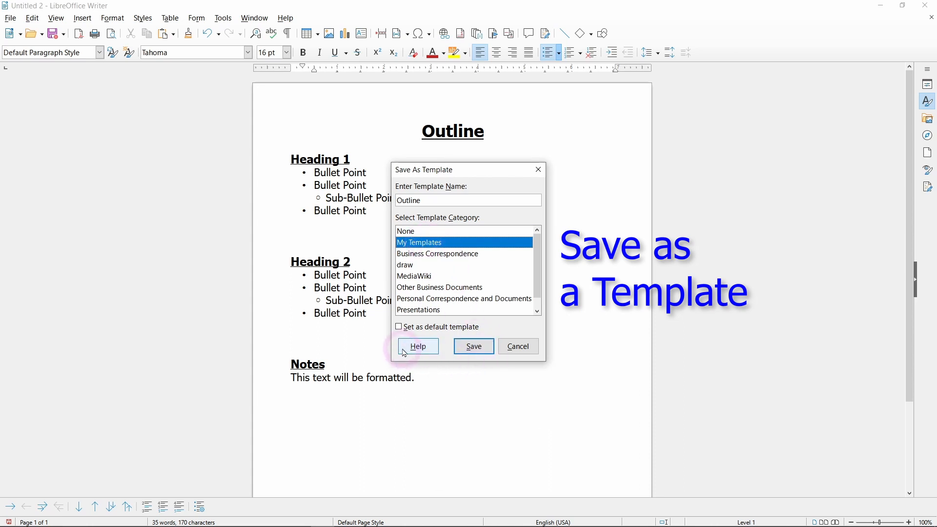
Save the Outline template in My Templates and close the untitled document without saving its changes
{"action": "left_click", "coordinate": [473, 347]}
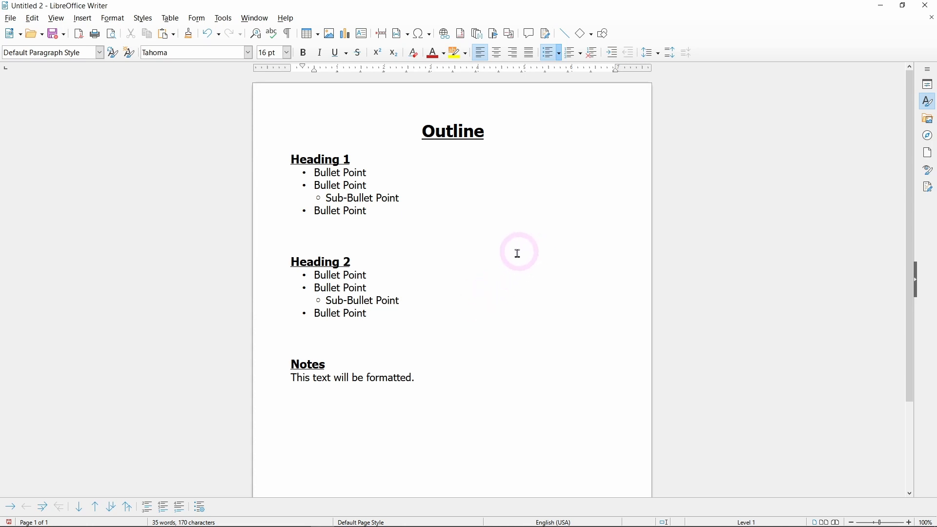
{"action": "left_click", "coordinate": [932, 20]}
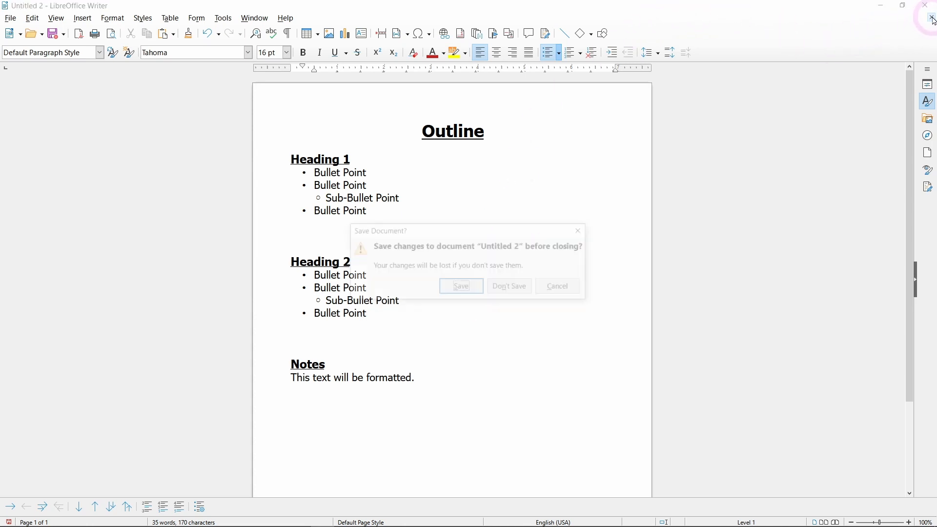
{"action": "left_click", "coordinate": [514, 288]}
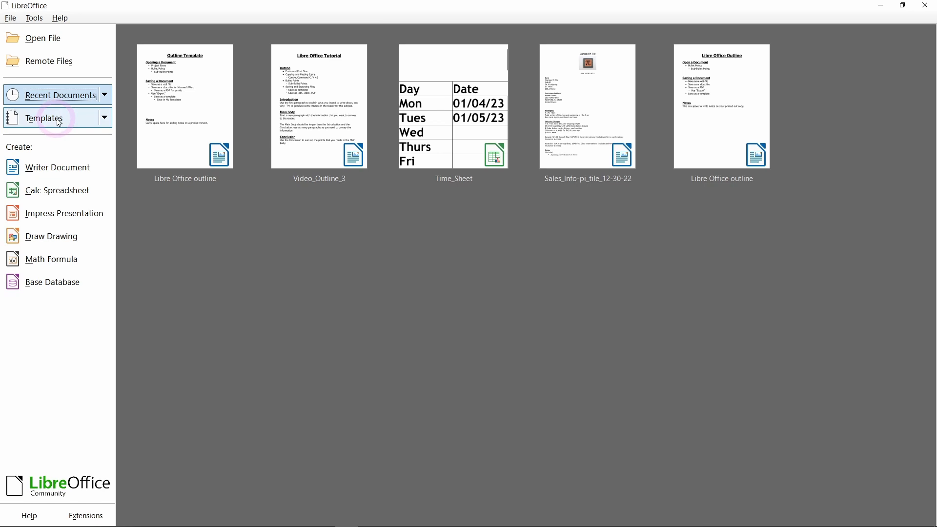
Open the Outline template from the Writer templates in the Start Center
{"action": "left_click", "coordinate": [105, 118]}
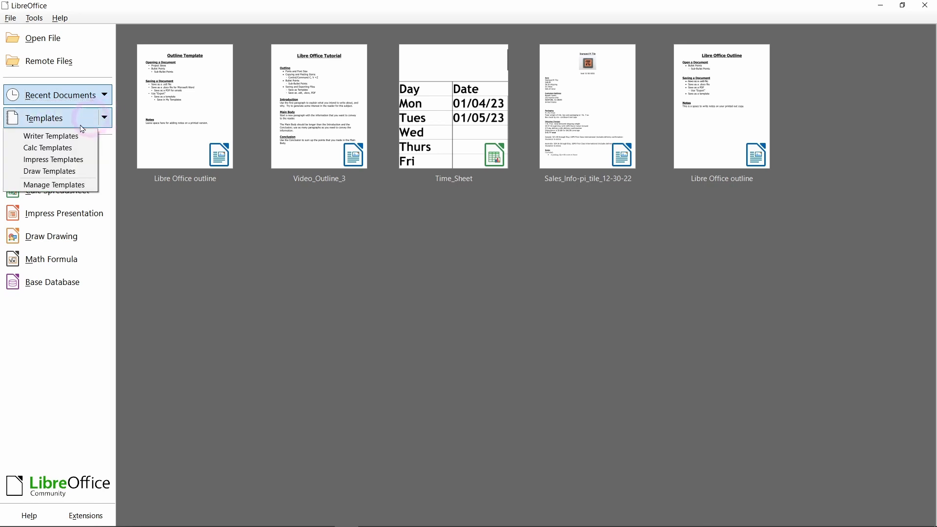
{"action": "left_click", "coordinate": [58, 136]}
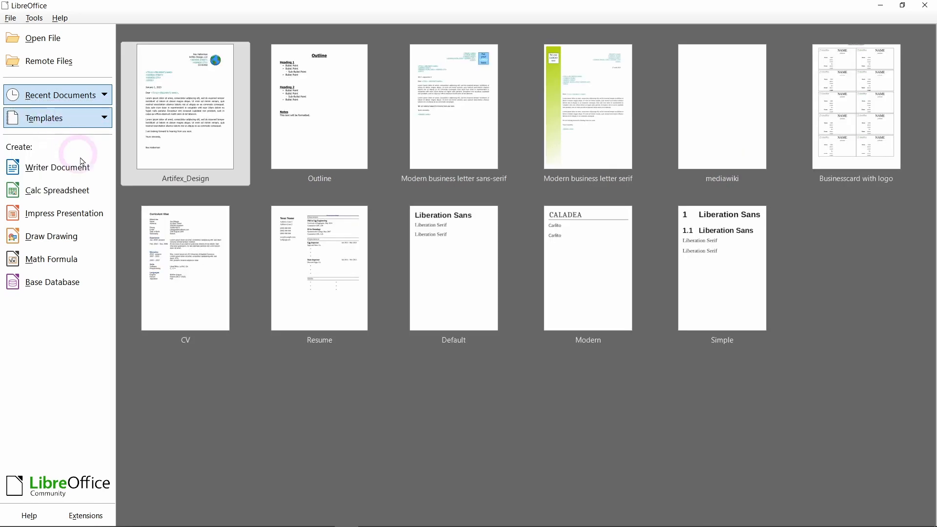
{"action": "left_click", "coordinate": [298, 114]}
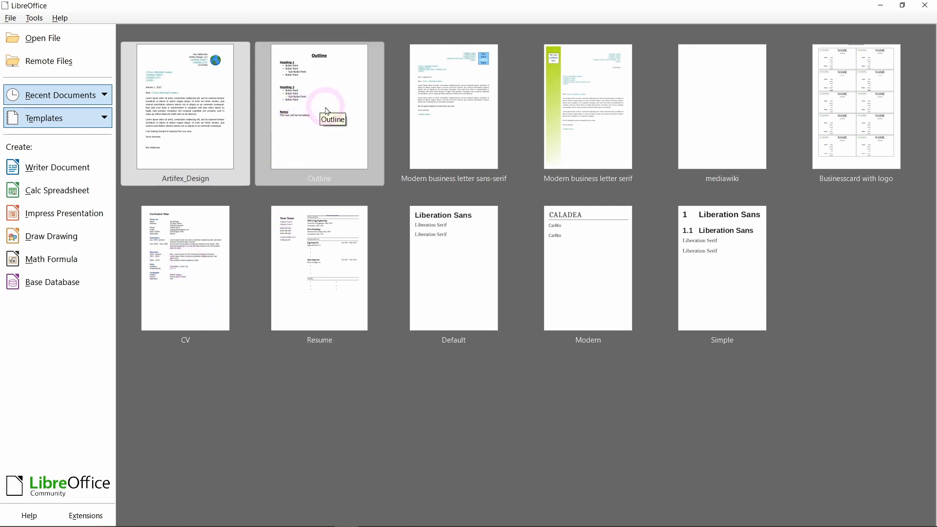
{"action": "double_click", "coordinate": [327, 112]}
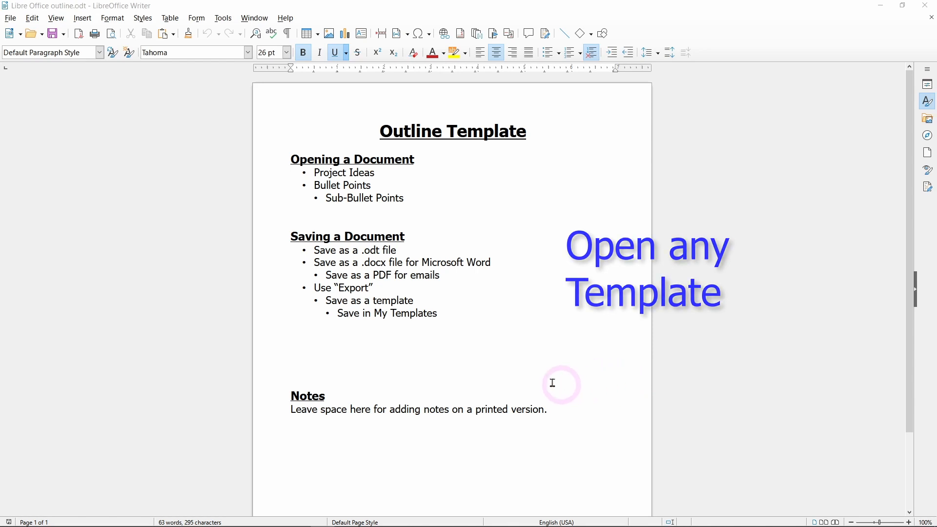
Replace the document title "Outline Template" with "Class Assignment"
{"action": "left_click_drag", "start_coordinate": [529, 131], "coordinate": [377, 139]}
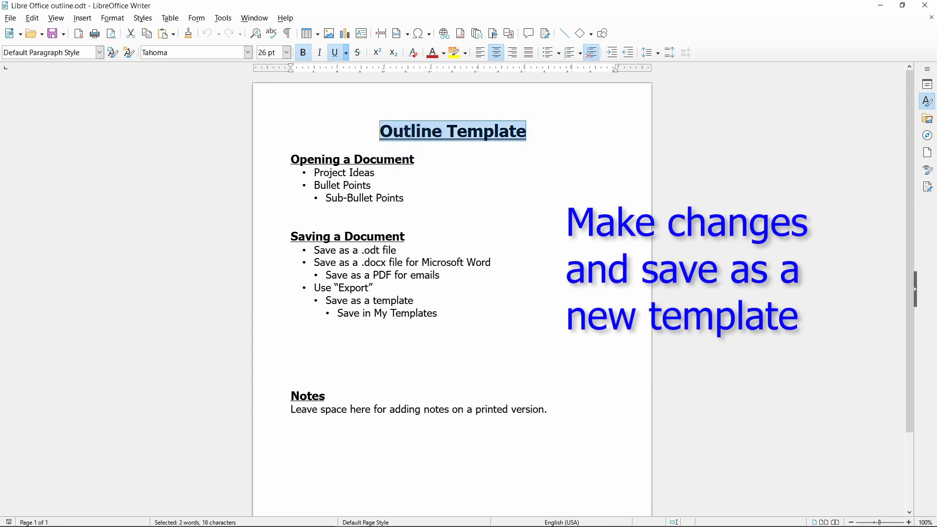
{"action": "type", "text": "Class"}
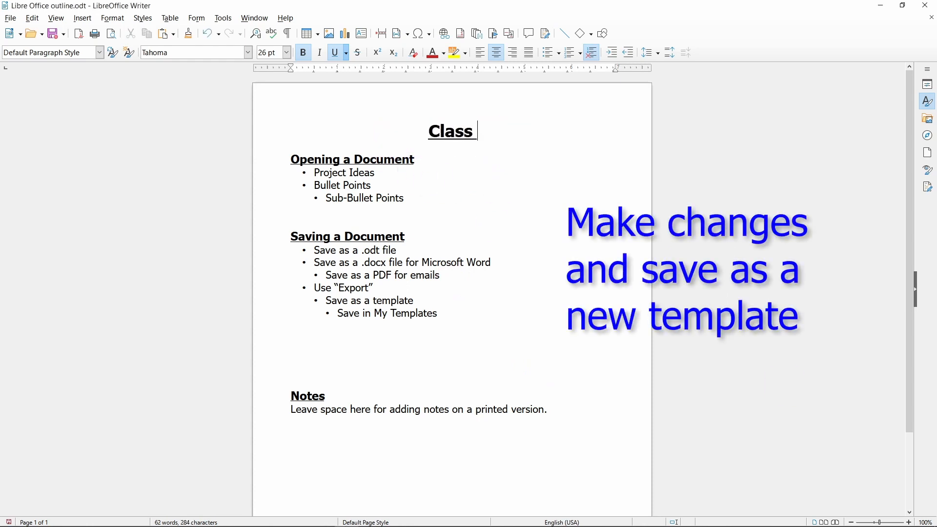
{"action": "type", "text": " Assignment"}
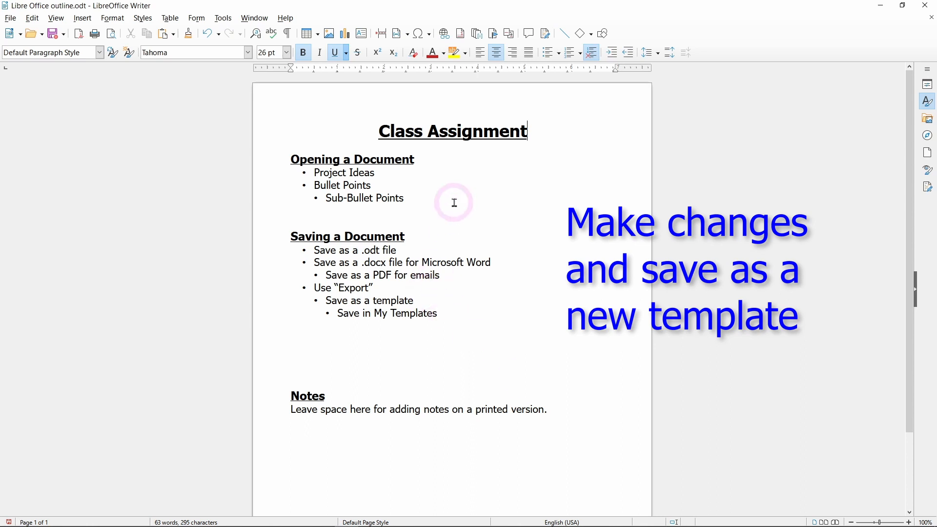
Delete the Opening a Document and Saving a Document sections along with the extra blank lines above Notes
{"action": "left_click_drag", "start_coordinate": [439, 314], "coordinate": [263, 178]}
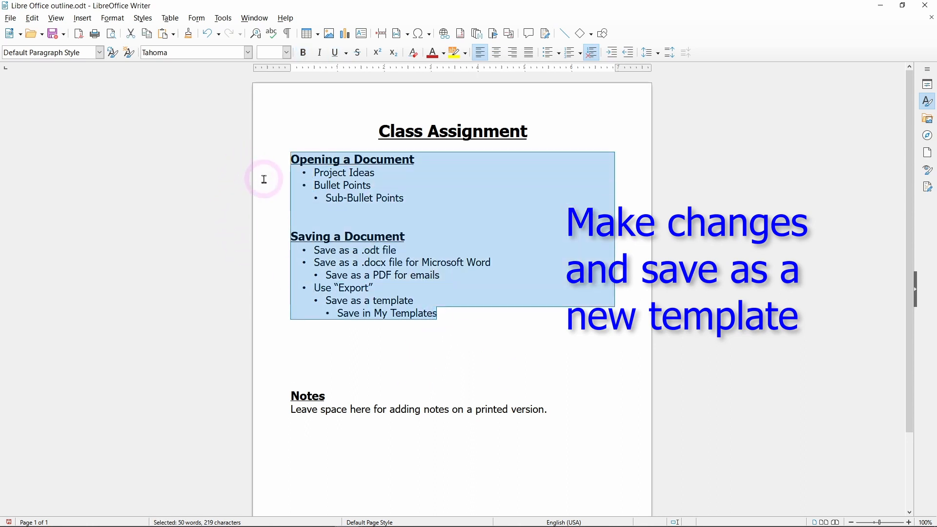
{"action": "key", "text": "Delete"}
{"action": "key", "text": "Delete"}
{"action": "key", "text": "Delete"}
{"action": "key", "text": "Delete"}
{"action": "key", "text": "Delete"}
{"action": "key", "text": "Delete"}
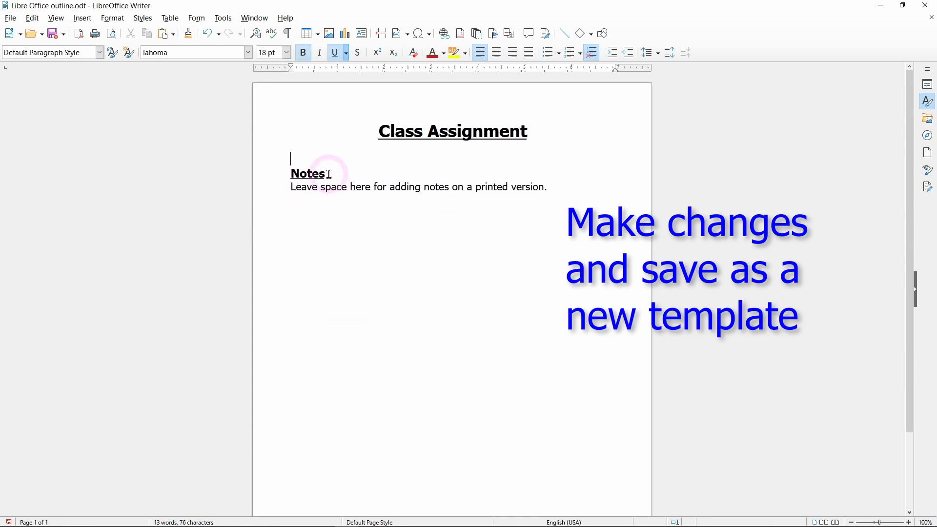
Copy the Notes heading with its text line and paste it twice below the original
{"action": "left_click", "coordinate": [549, 187]}
{"action": "left_click", "coordinate": [281, 178], "text": "shift"}
{"action": "key", "text": "ctrl+c"}
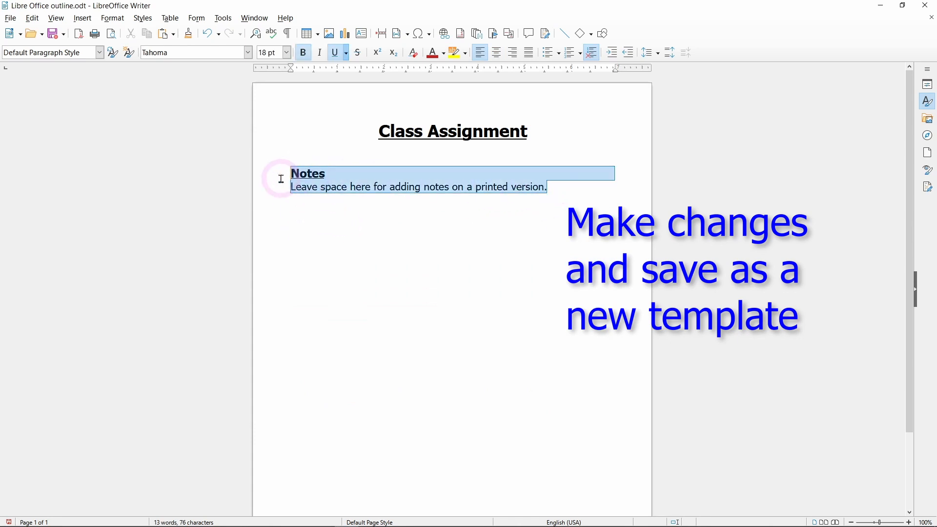
{"action": "left_click", "coordinate": [554, 190]}
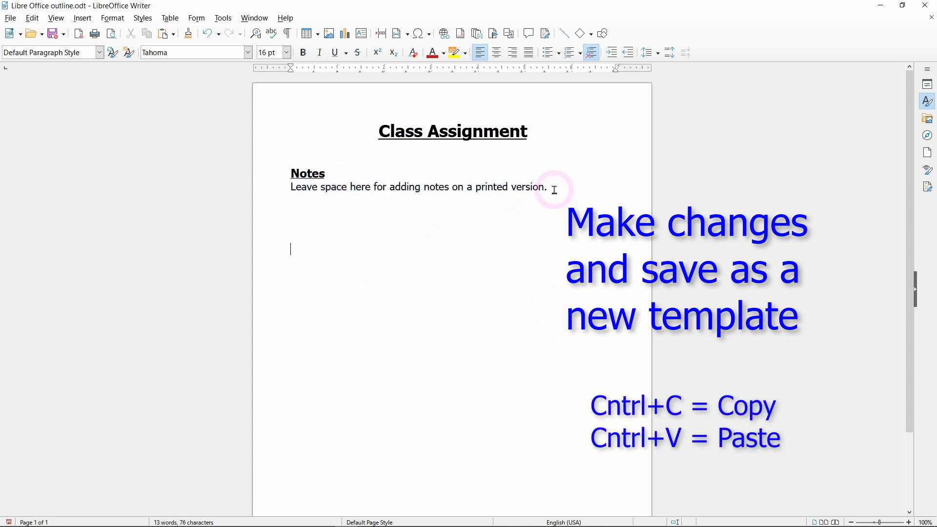
{"action": "key", "text": "ctrl+v"}
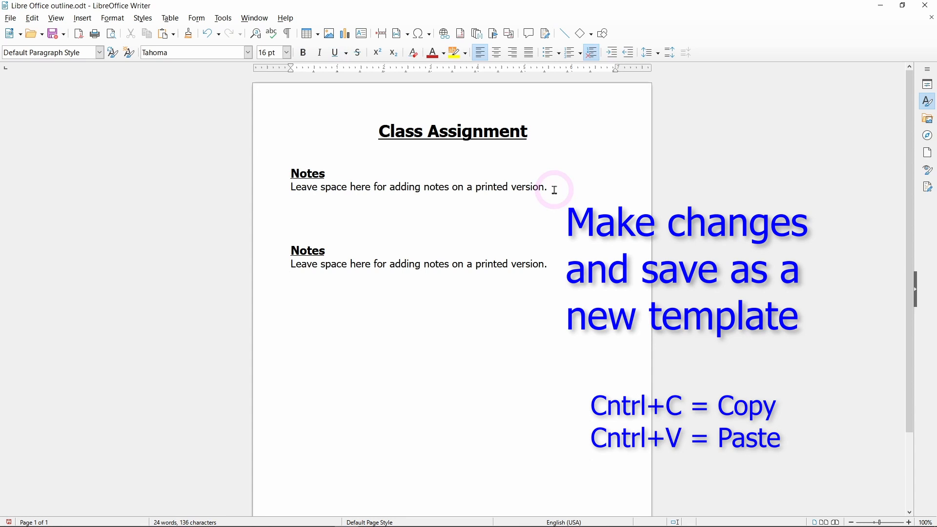
{"action": "key", "text": "ctrl+v"}
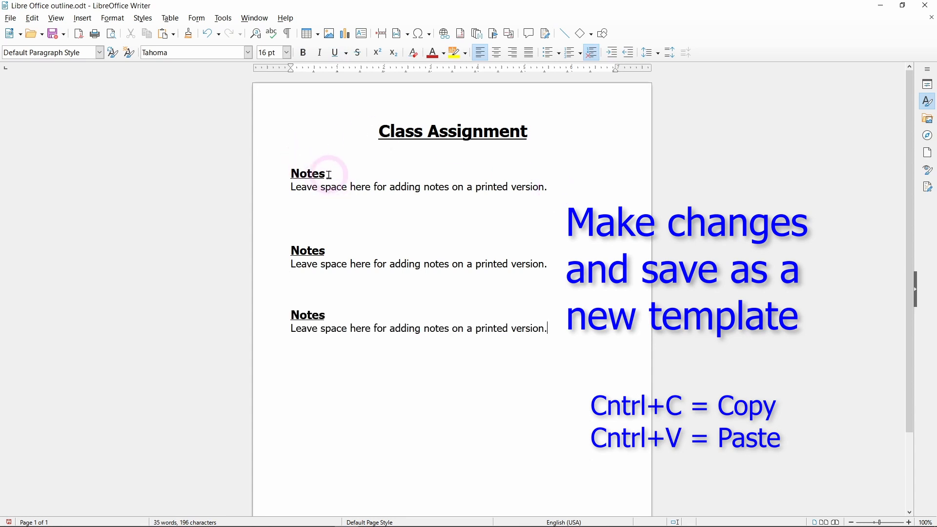
Rename the first Notes heading "Introduction" and toggle Automatic Spell Checking
{"action": "left_click_drag", "start_coordinate": [327, 174], "coordinate": [257, 164]}
{"action": "type", "text": "Introduction"}
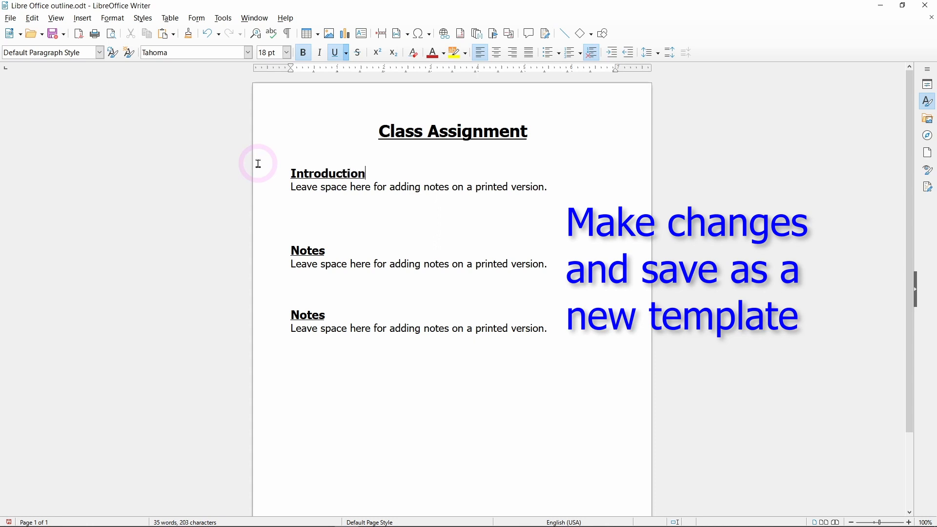
{"action": "left_click", "coordinate": [222, 18]}
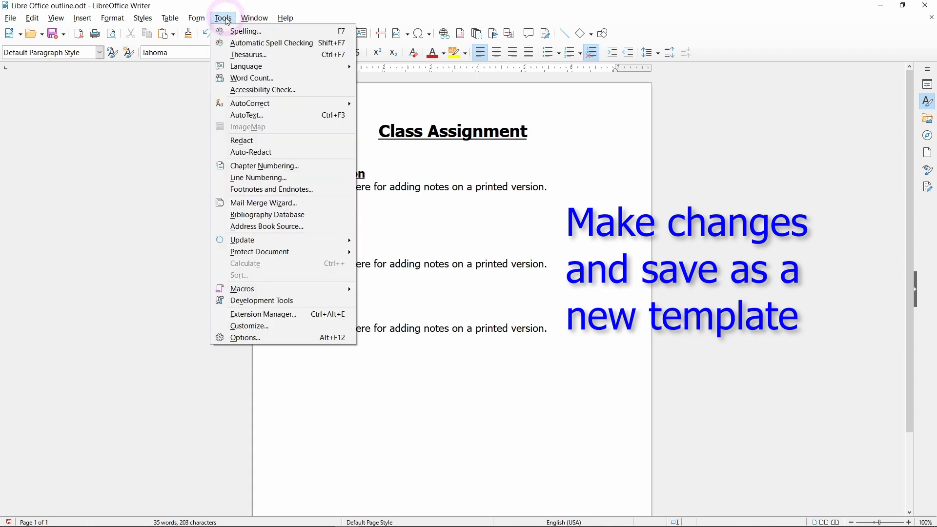
{"action": "left_click", "coordinate": [247, 47]}
Rename the second Notes heading "Main Body" and the third one "Conclusion"
{"action": "left_click_drag", "start_coordinate": [327, 253], "coordinate": [280, 250]}
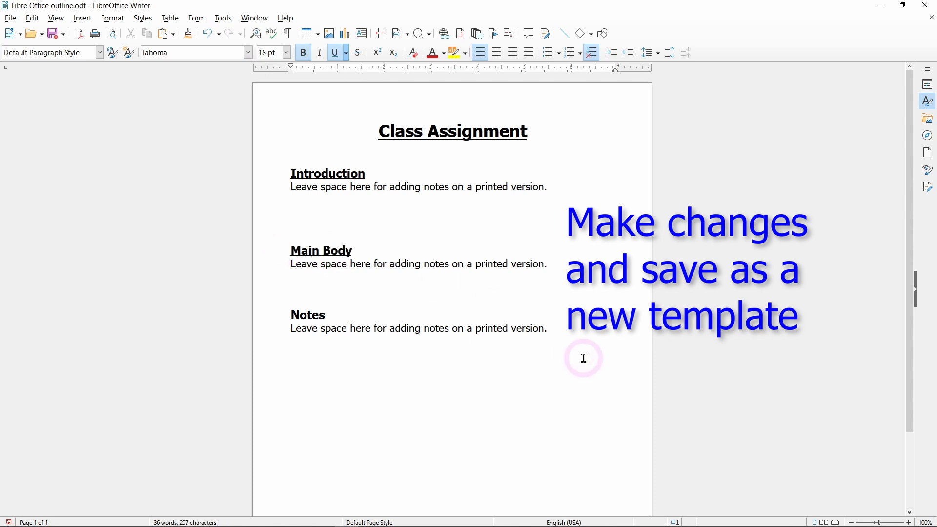
{"action": "left_click_drag", "start_coordinate": [328, 316], "coordinate": [274, 316]}
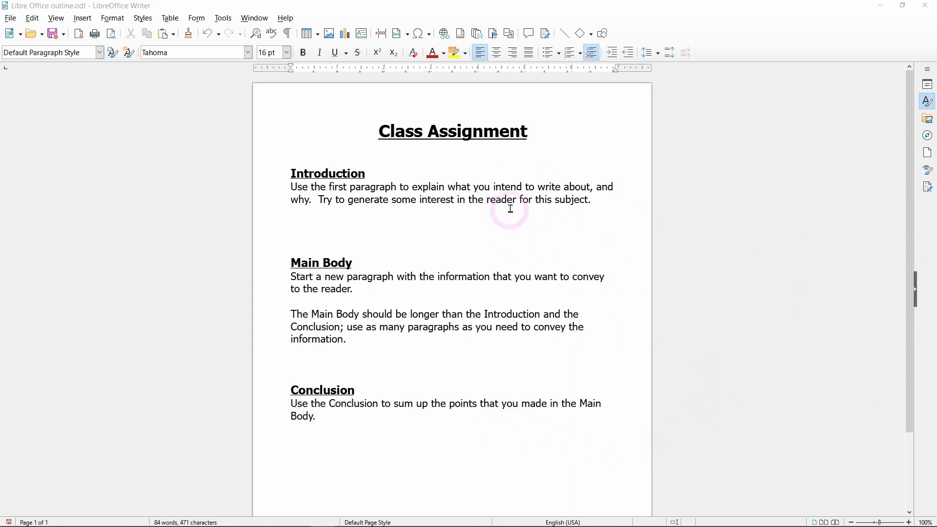
Remove two blank lines above the Main Body heading and one above the Conclusion heading
{"action": "left_click", "coordinate": [598, 202]}
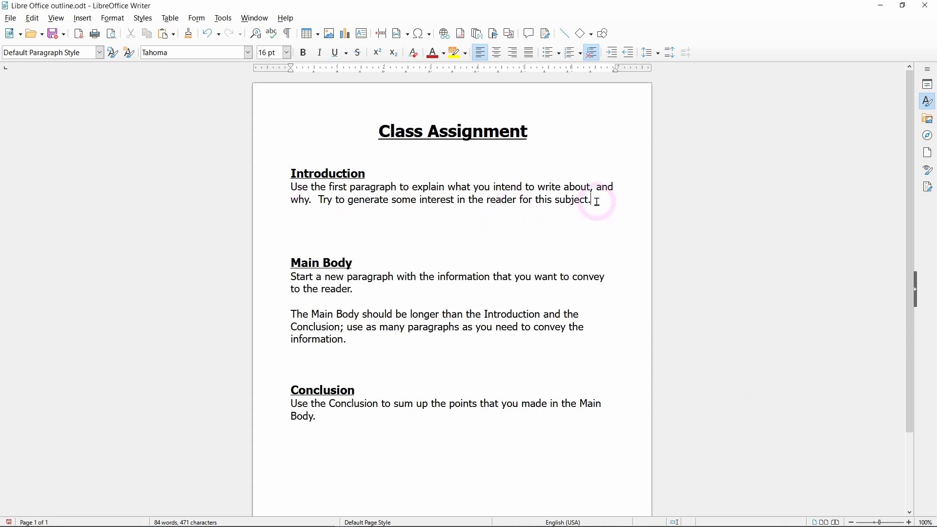
{"action": "key", "text": "Delete"}
{"action": "key", "text": "Delete"}
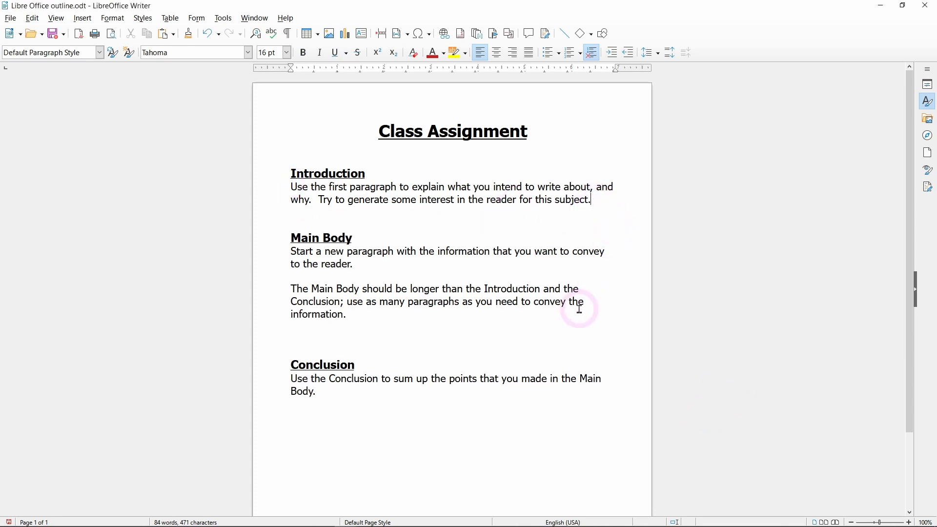
{"action": "left_click", "coordinate": [349, 315]}
{"action": "key", "text": "Delete"}
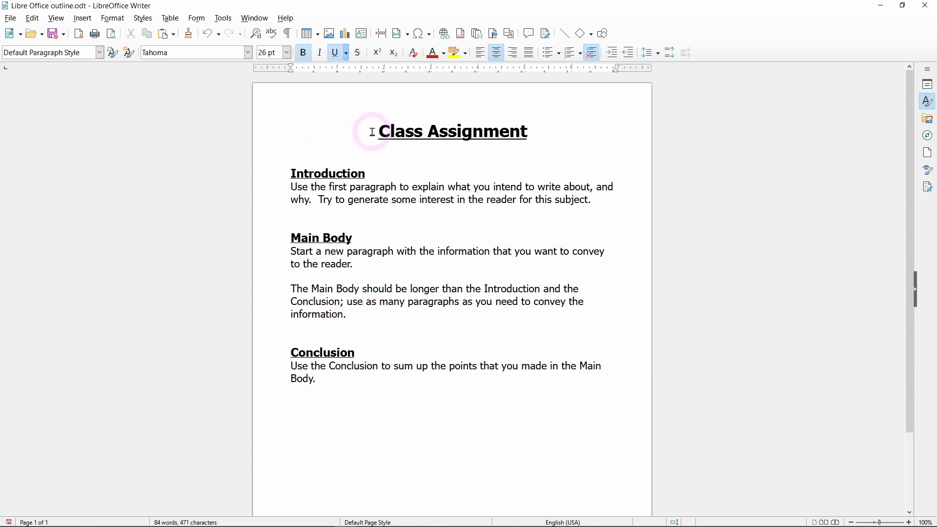
Insert three blank lines above the Class Assignment title
{"action": "key", "text": "Return"}
{"action": "key", "text": "Return"}
{"action": "key", "text": "Return"}
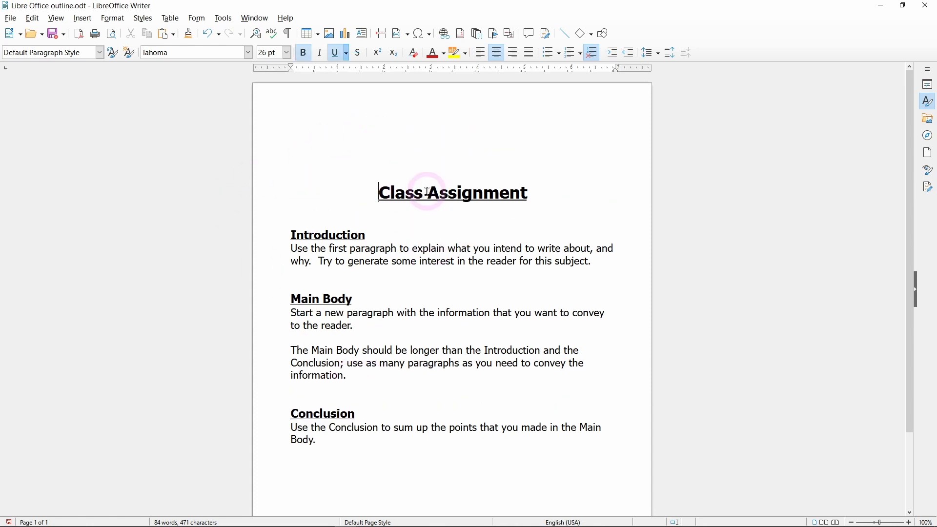
Format the first blank line as left-aligned 16 pt text without bold or underline
{"action": "left_click", "coordinate": [393, 131]}
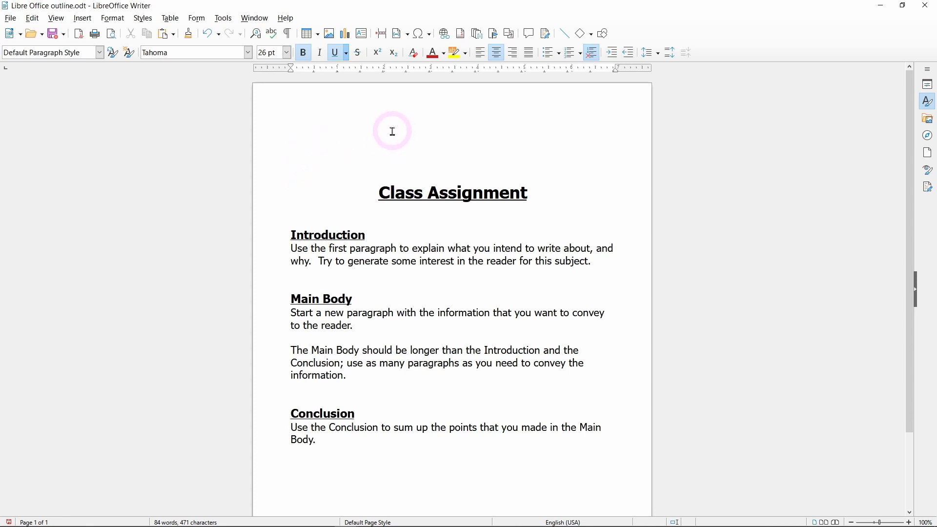
{"action": "left_click", "coordinate": [482, 53]}
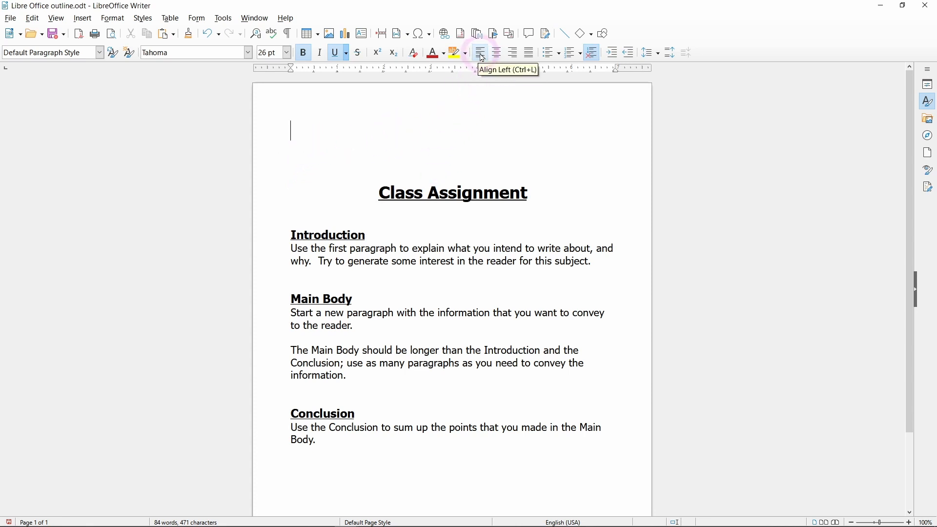
{"action": "left_click", "coordinate": [288, 54]}
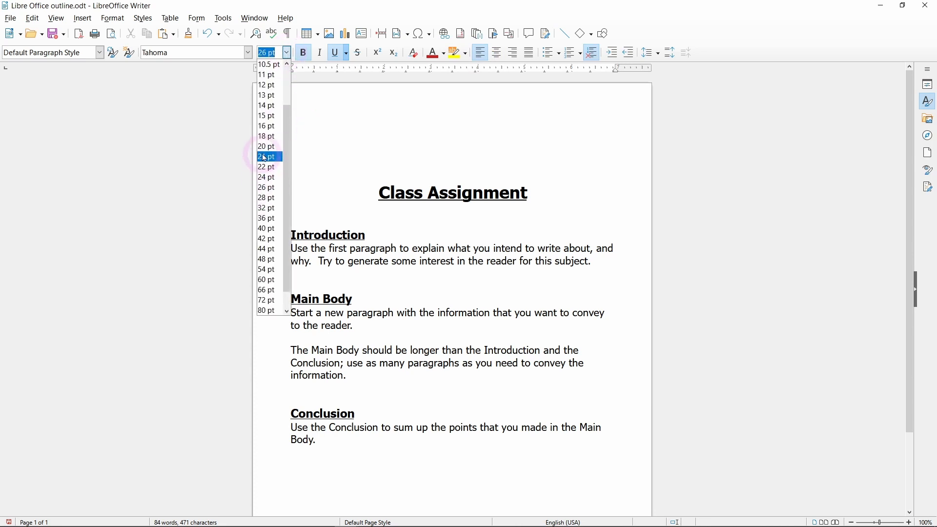
{"action": "left_click", "coordinate": [270, 127]}
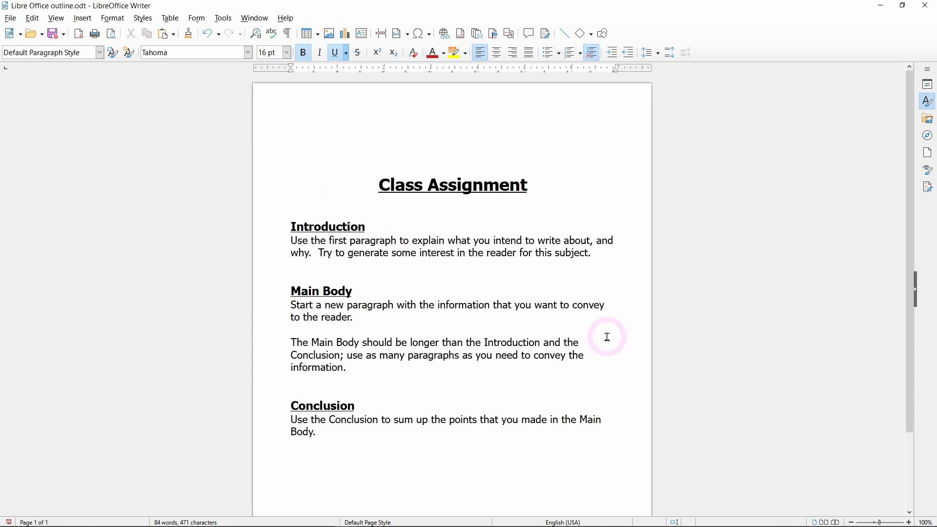
{"action": "left_click", "coordinate": [303, 53]}
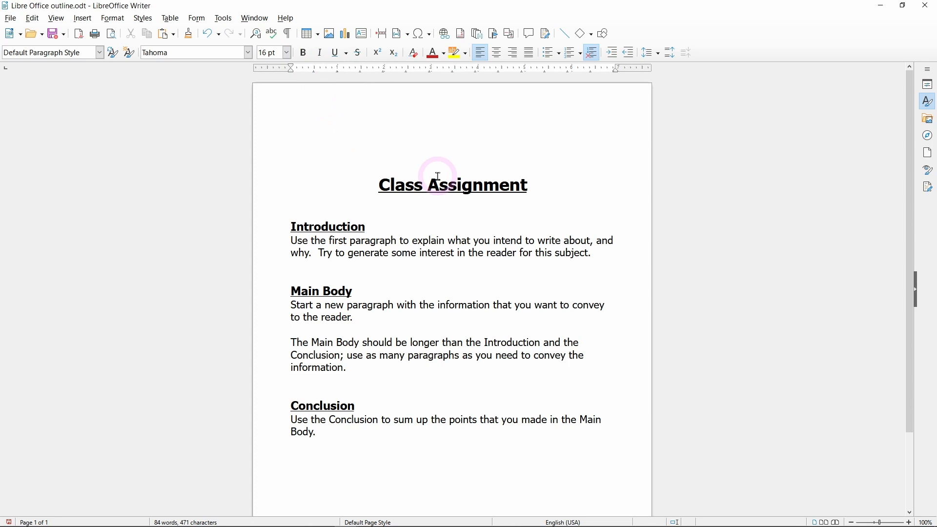
Enter Name, Class, Date and Teacher on separate lines at the start of the page
{"action": "key", "text": "Return"}
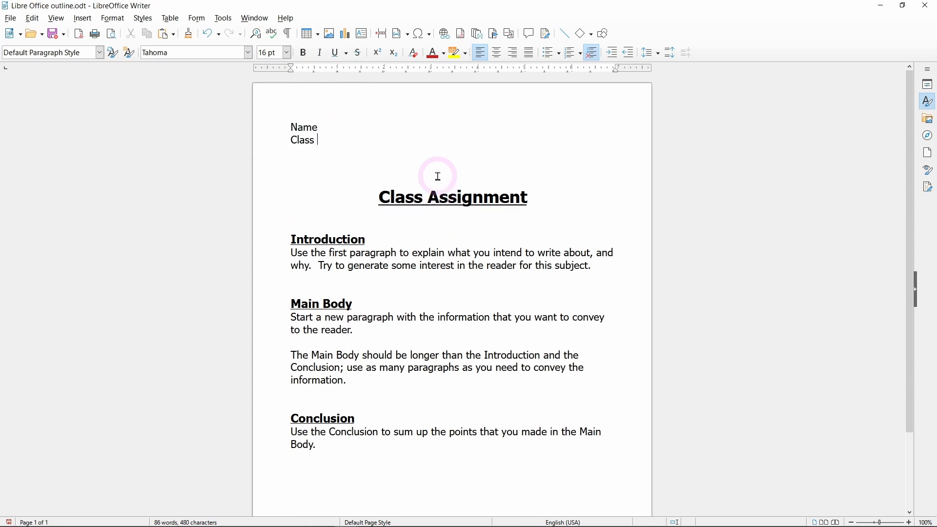
{"action": "key", "text": "Return"}
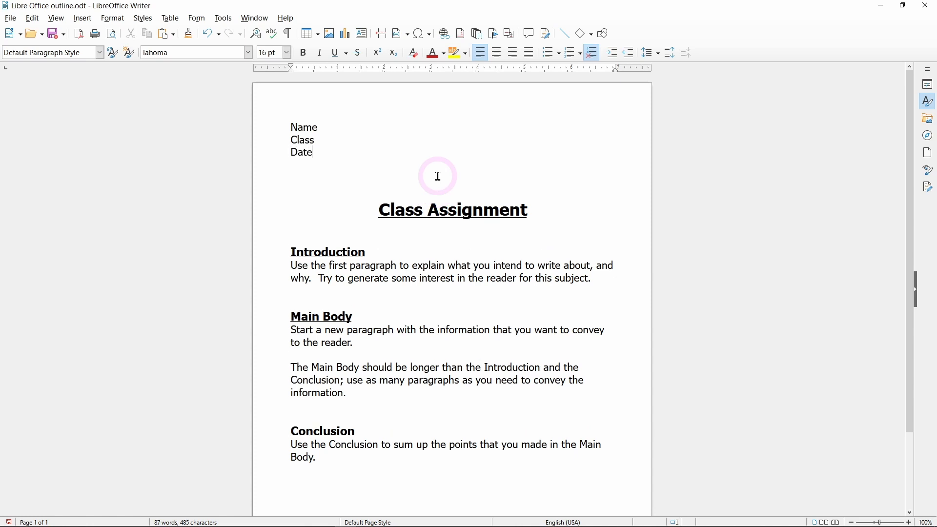
{"action": "key", "text": "Return"}
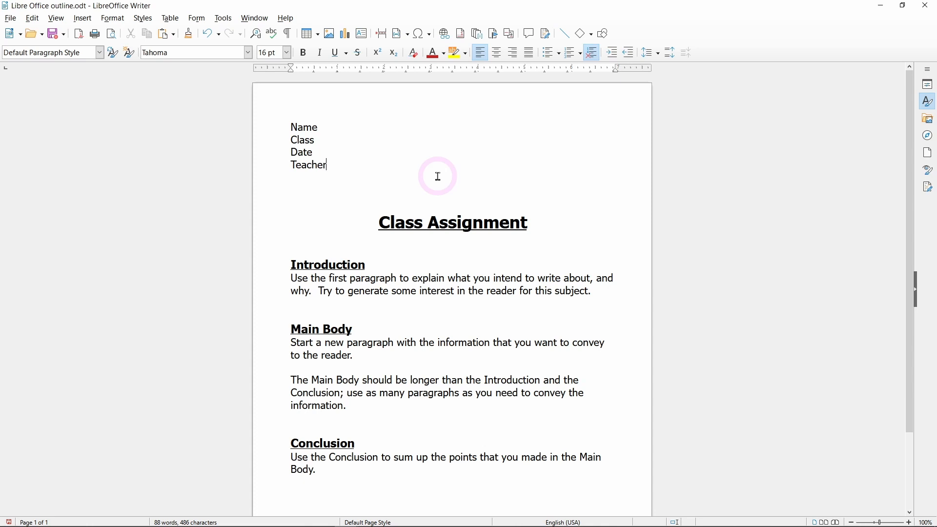
Make the Name label above the title bold
{"action": "left_click", "coordinate": [318, 131]}
{"action": "left_click_drag", "start_coordinate": [322, 128], "coordinate": [290, 130]}
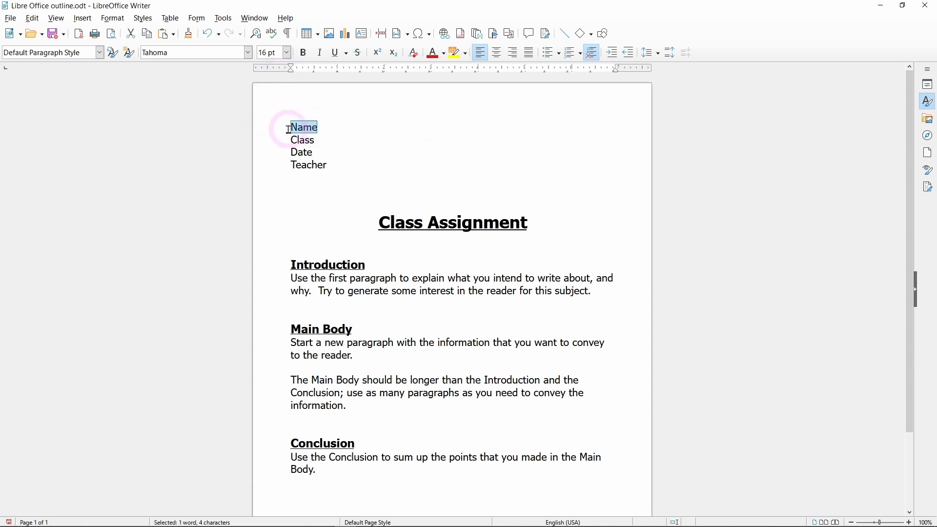
{"action": "left_click", "coordinate": [328, 165]}
{"action": "left_click_drag", "start_coordinate": [328, 165], "coordinate": [288, 126]}
{"action": "left_click", "coordinate": [306, 55]}
Remove the blank lines between the Teacher label and the Class Assignment title
{"action": "left_click", "coordinate": [333, 171]}
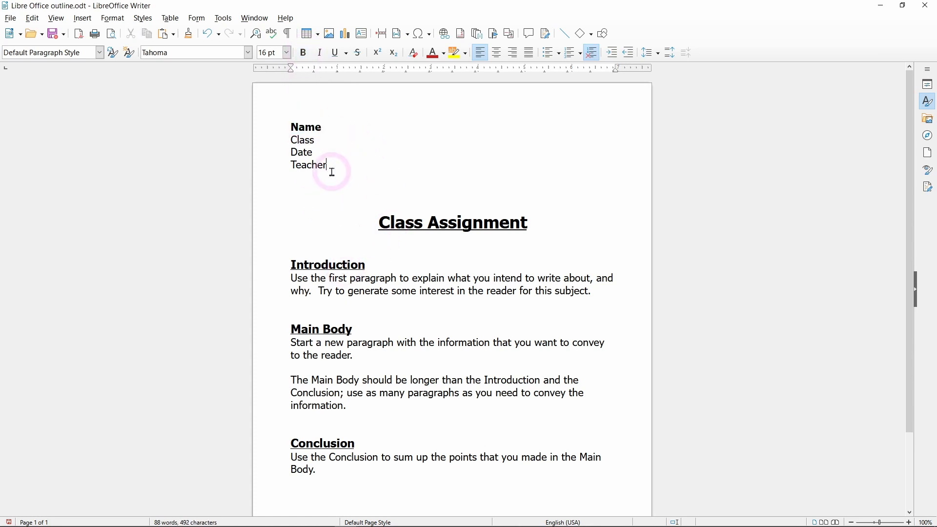
{"action": "key", "text": "Delete"}
{"action": "key", "text": "Delete"}
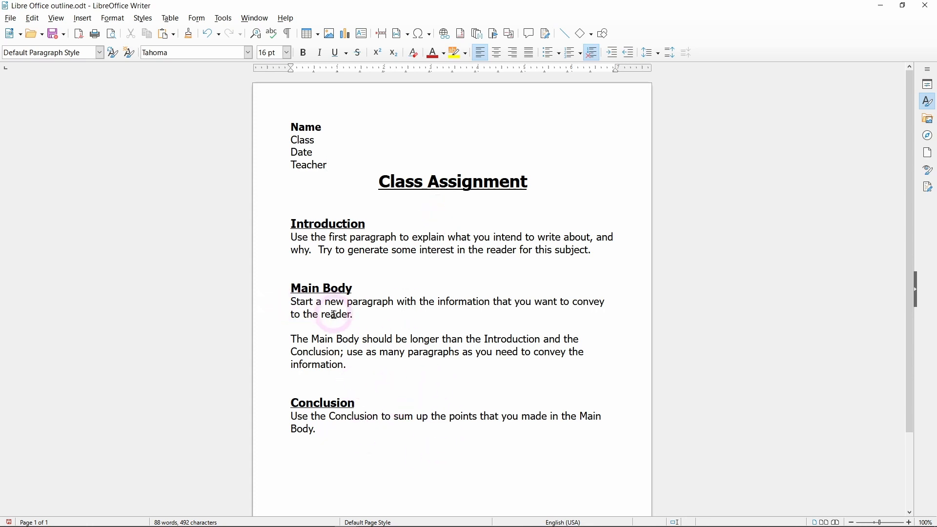
Save the document as a template named Class_Assignment in the My Templates category
{"action": "left_click", "coordinate": [10, 18]}
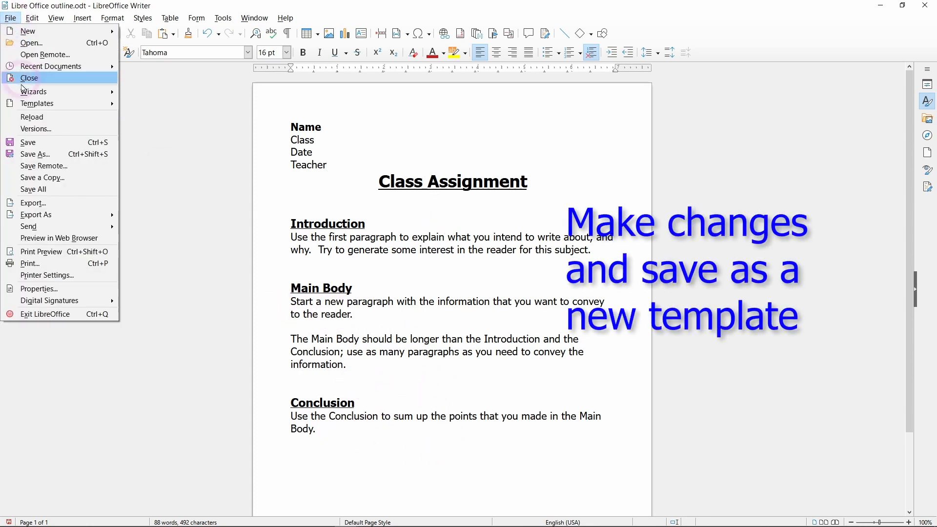
{"action": "mouse_move", "coordinate": [59, 103]}
{"action": "left_click", "coordinate": [168, 114]}
{"action": "left_click", "coordinate": [405, 200]}
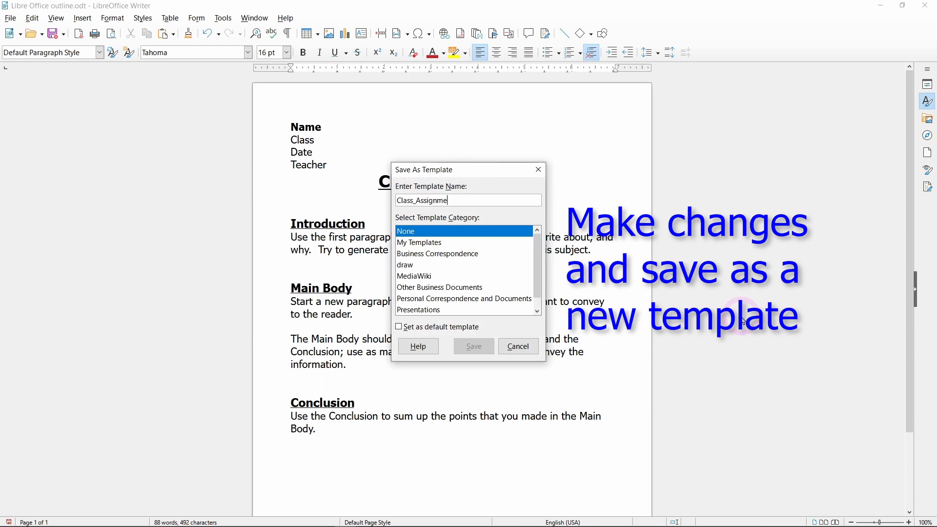
{"action": "left_click", "coordinate": [423, 242]}
{"action": "left_click", "coordinate": [470, 356]}
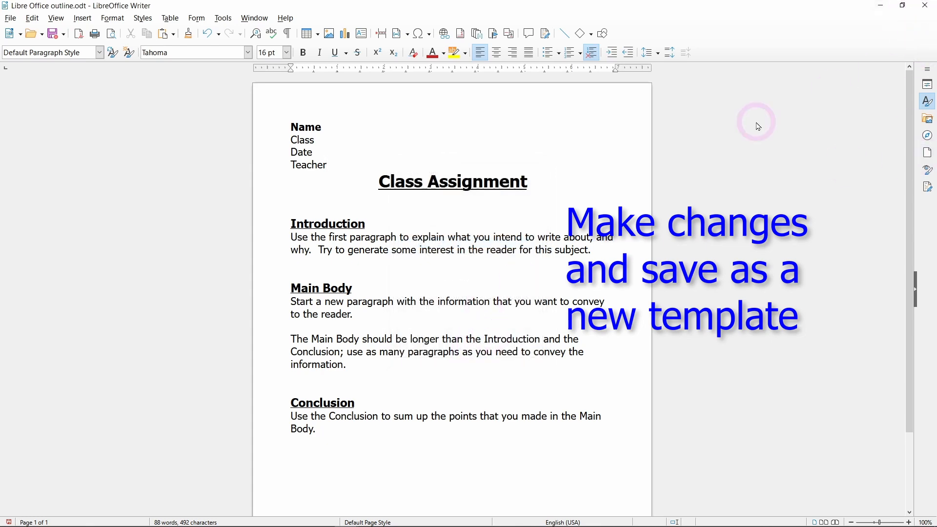
Close the outline document and start a new document from the Class_Assignment template
{"action": "left_click", "coordinate": [925, 5]}
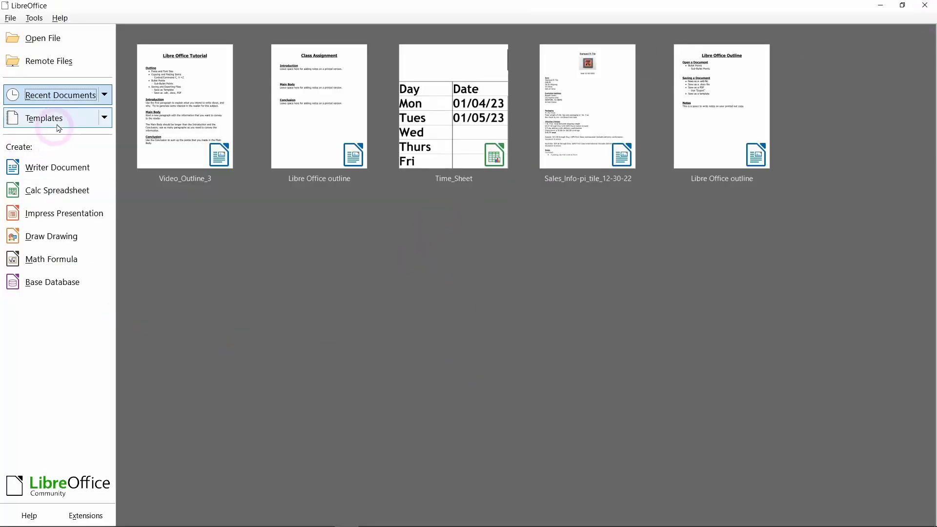
{"action": "left_click", "coordinate": [79, 118]}
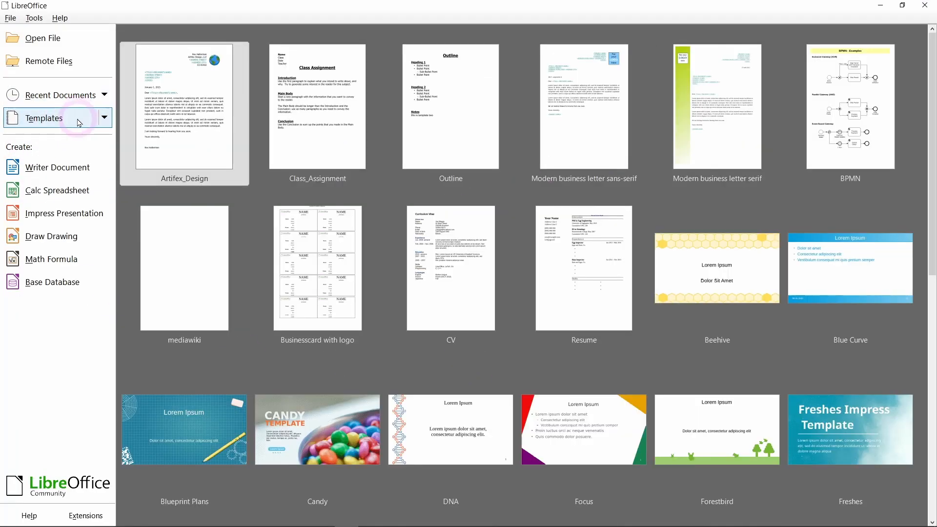
{"action": "left_click", "coordinate": [315, 114]}
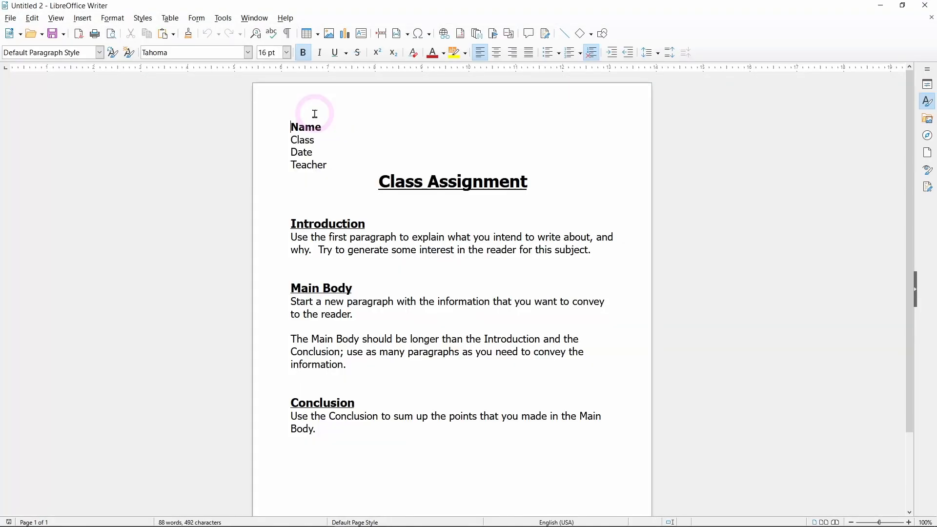
Replace the four header placeholders with the student's name, Intro to Basket-weaving, 1/4/23 and the teacher's name
{"action": "left_click_drag", "start_coordinate": [327, 129], "coordinate": [296, 127]}
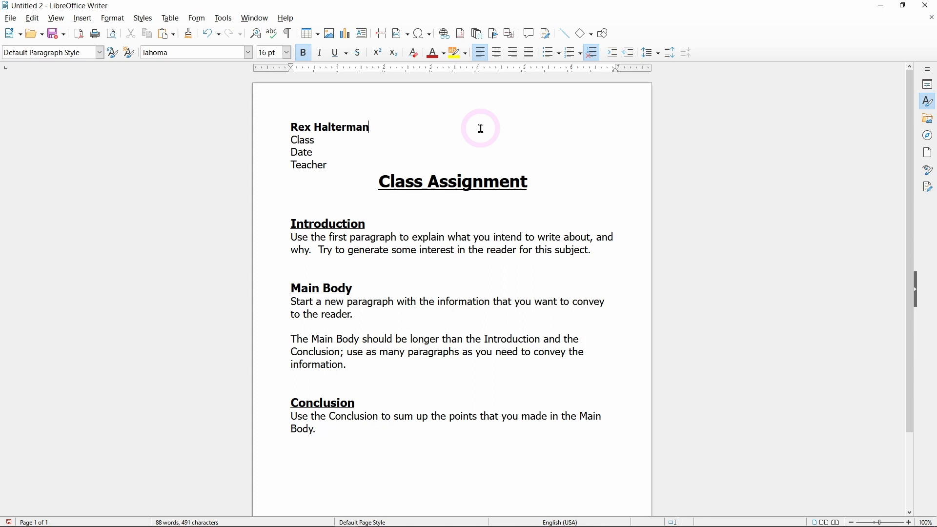
{"action": "left_click_drag", "start_coordinate": [317, 140], "coordinate": [289, 141]}
{"action": "type", "text": "Intro to Basket-weaving"}
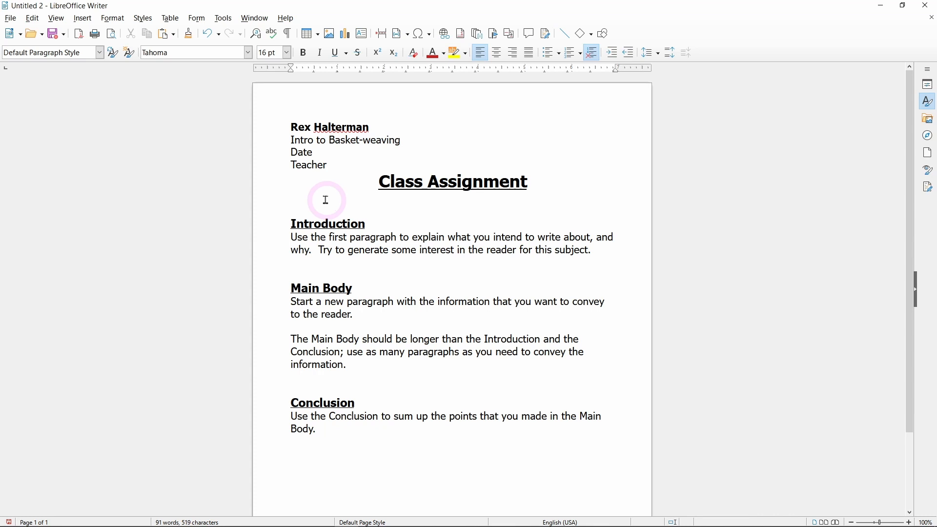
{"action": "double_click", "coordinate": [308, 152]}
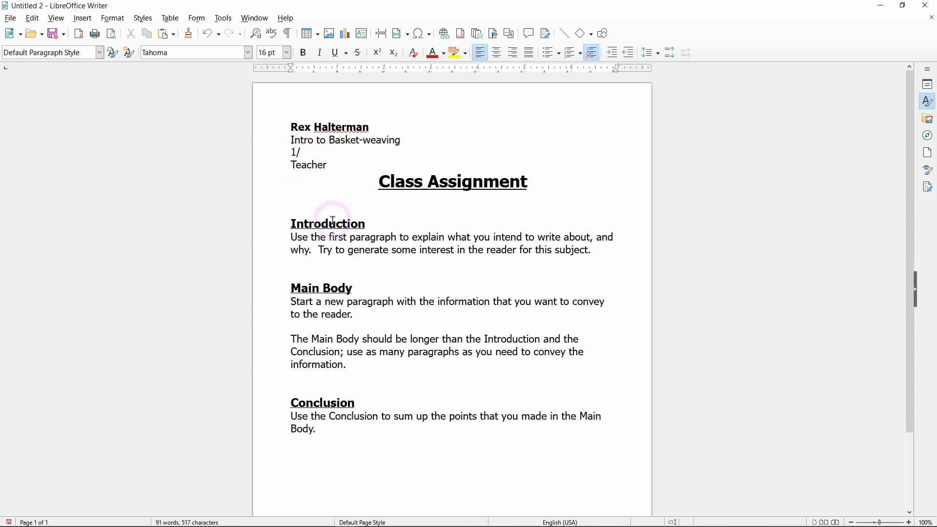
{"action": "left_click_drag", "start_coordinate": [331, 166], "coordinate": [278, 165]}
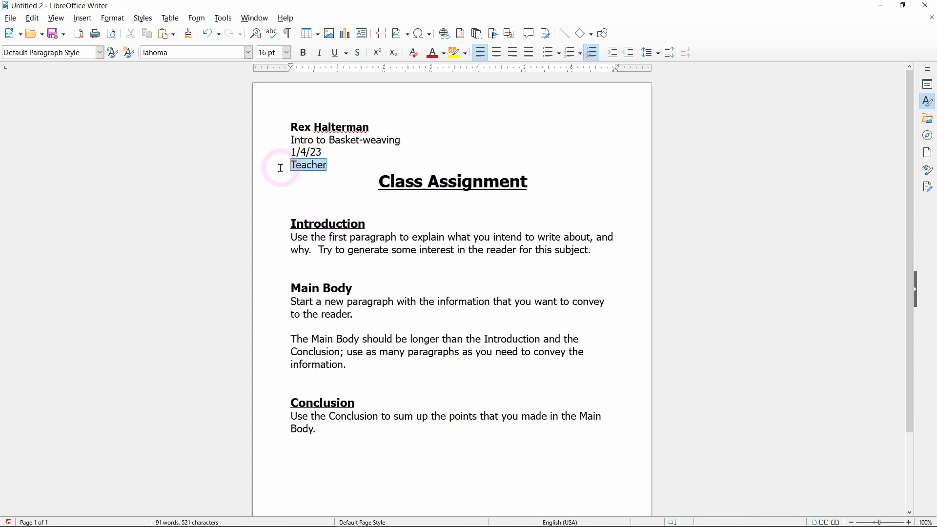
{"action": "key", "text": "Delete"}
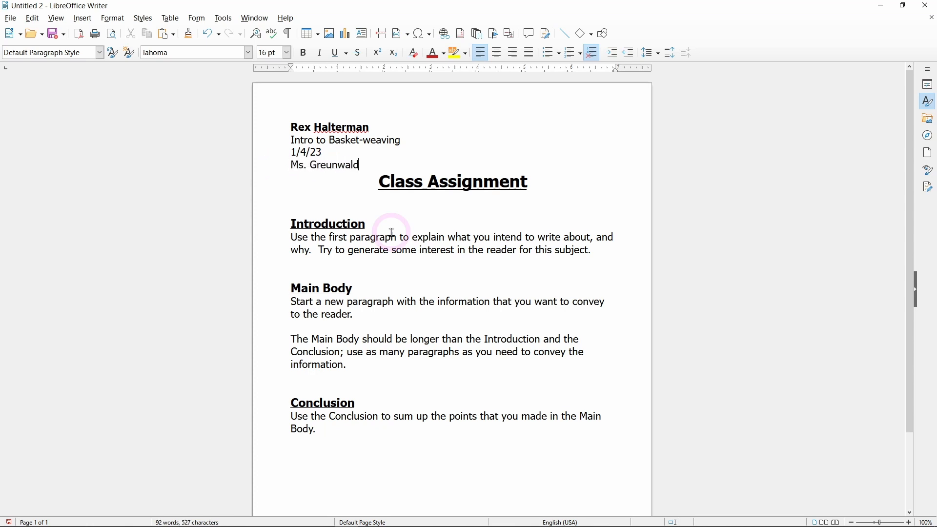
Insert a blank line above the title and replace the title text with Early Mesopotamian Baskets
{"action": "left_click", "coordinate": [377, 185]}
{"action": "key", "text": "Return"}
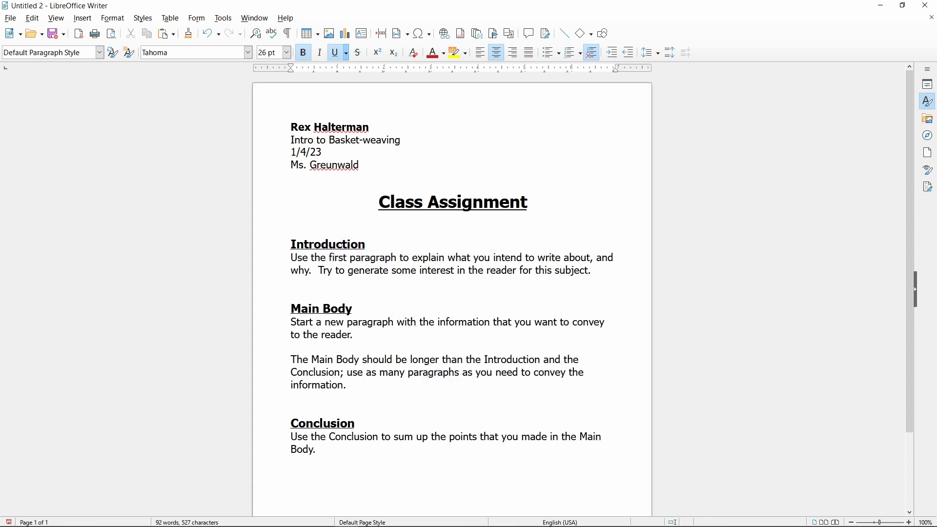
{"action": "left_click_drag", "start_coordinate": [532, 203], "coordinate": [373, 203]}
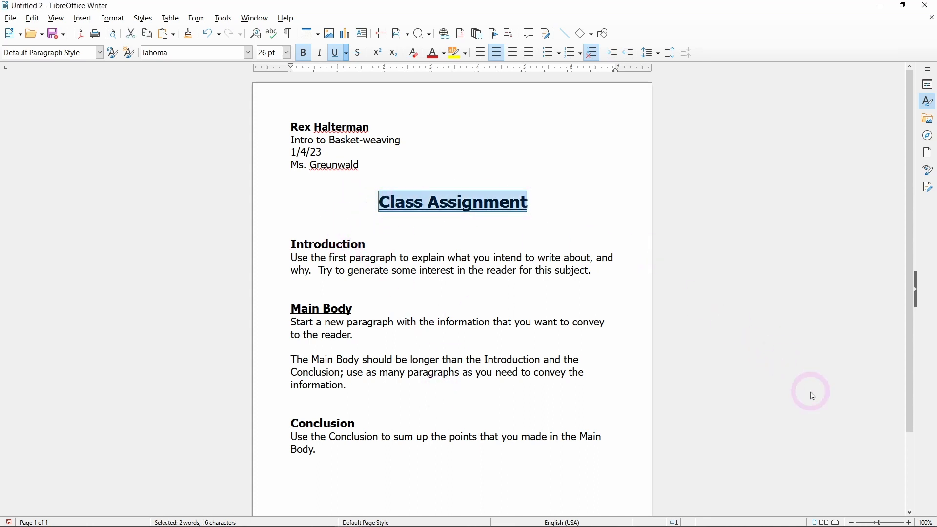
{"action": "type", "text": "Early Mesopatamian"}
{"action": "type", "text": "Baskets"}
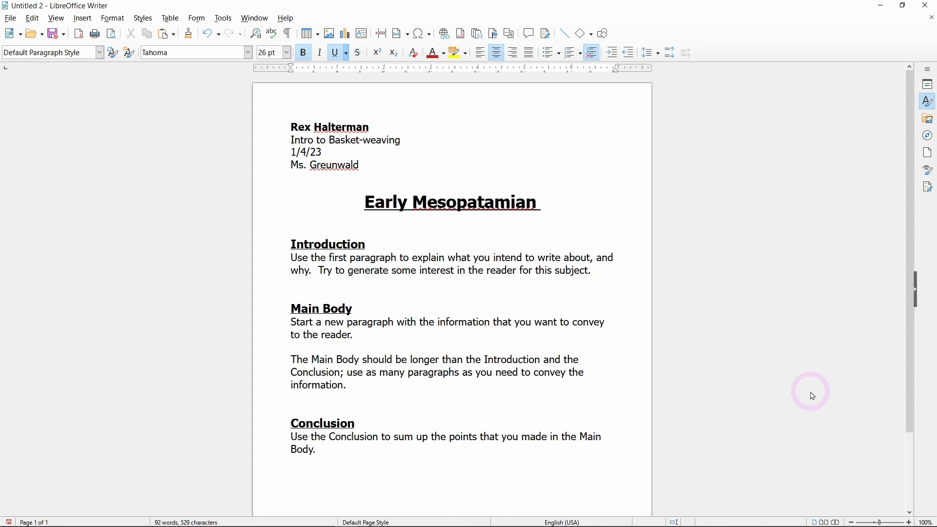
{"action": "left_click_drag", "start_coordinate": [435, 203], "coordinate": [443, 203]}
{"action": "type", "text": "o"}
Delete the Introduction, Main Body and Conclusion headings, leaving their paragraph text in place
{"action": "left_click", "coordinate": [346, 247]}
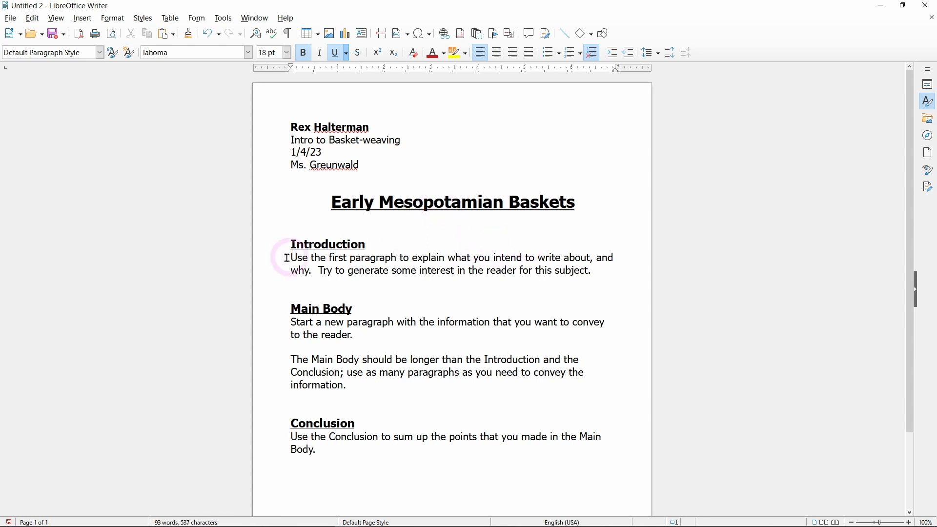
{"action": "left_click_drag", "start_coordinate": [370, 245], "coordinate": [260, 247]}
{"action": "key", "text": "Delete"}
{"action": "left_click_drag", "start_coordinate": [356, 308], "coordinate": [276, 310]}
{"action": "key", "text": "Delete"}
{"action": "left_click_drag", "start_coordinate": [361, 425], "coordinate": [281, 426]}
{"action": "key", "text": "Delete"}
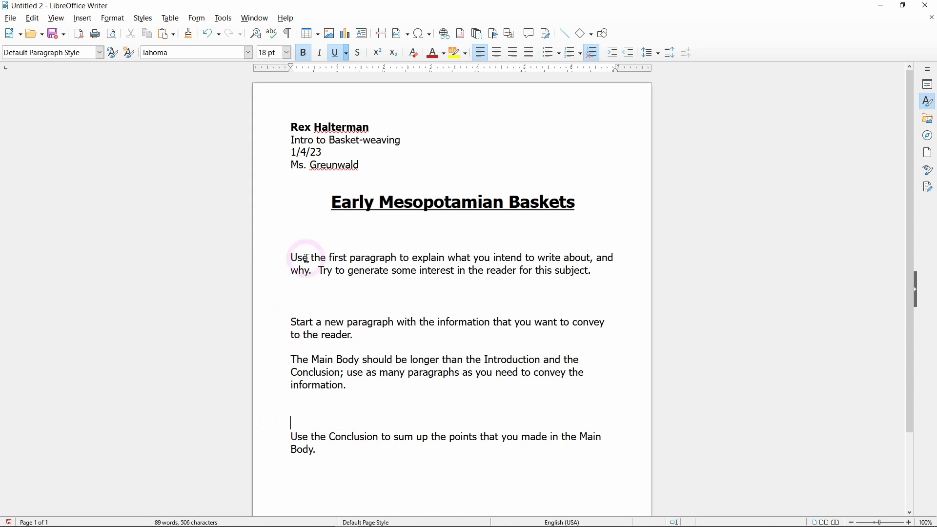
Remove surplus blank lines after the introduction paragraph and after the last main body paragraph
{"action": "left_click", "coordinate": [596, 272]}
{"action": "key", "text": "Delete"}
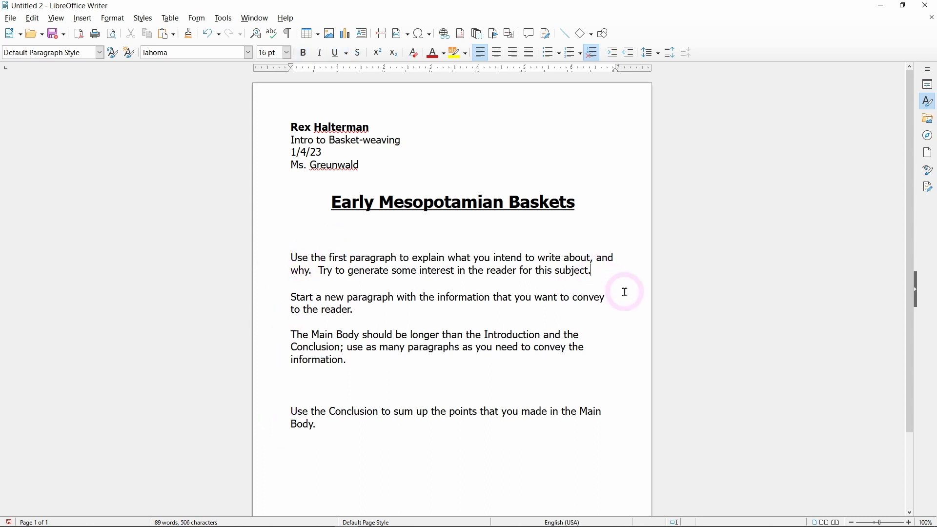
{"action": "left_click", "coordinate": [352, 361]}
{"action": "key", "text": "Delete"}
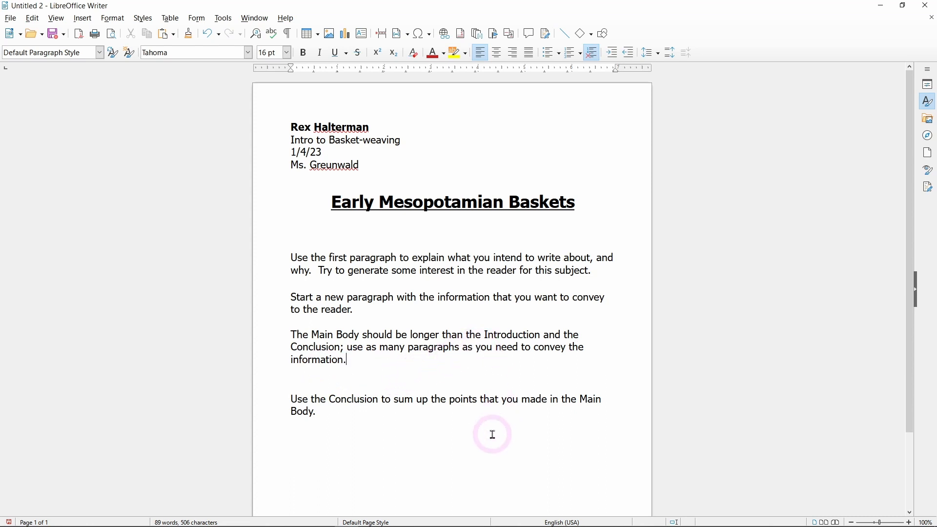
Change the last word of the title to Basketry and remove the surplus blank lines beneath the title
{"action": "left_click_drag", "start_coordinate": [577, 201], "coordinate": [568, 206]}
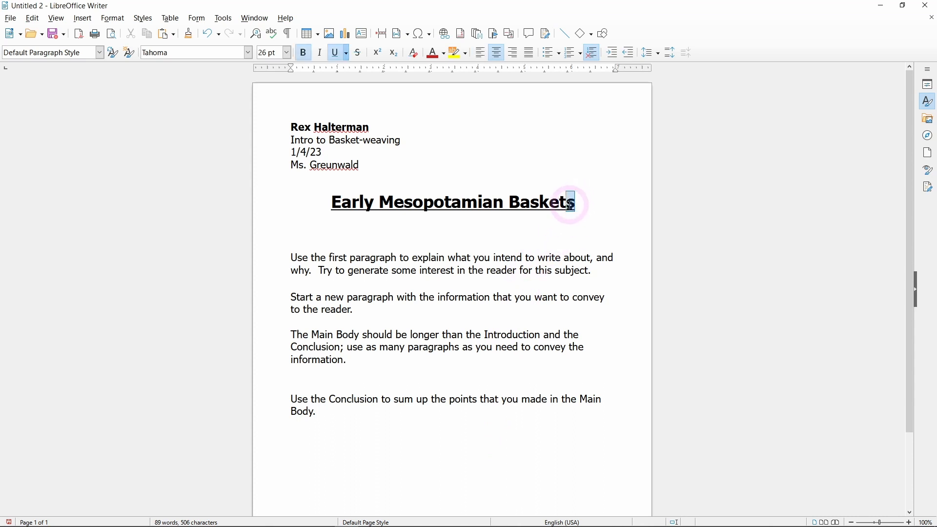
{"action": "type", "text": "ry"}
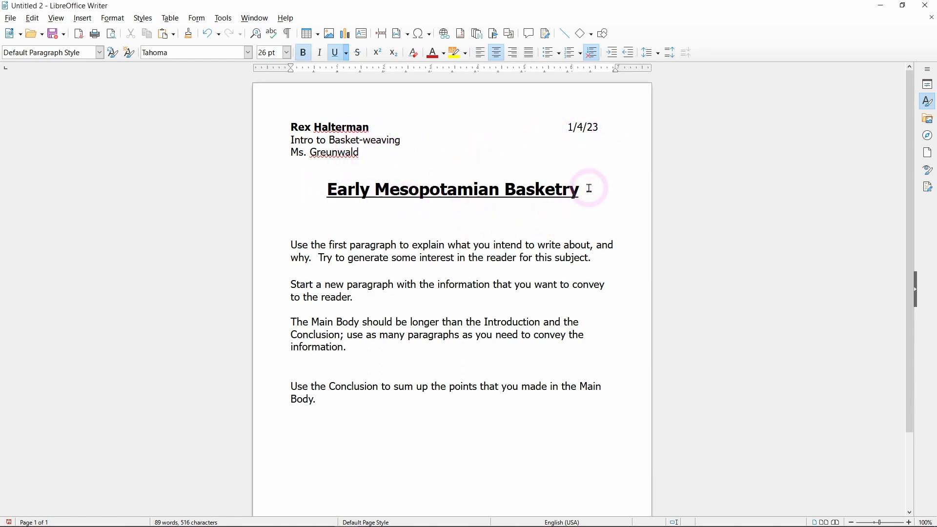
{"action": "key", "text": "Delete"}
{"action": "key", "text": "Delete"}
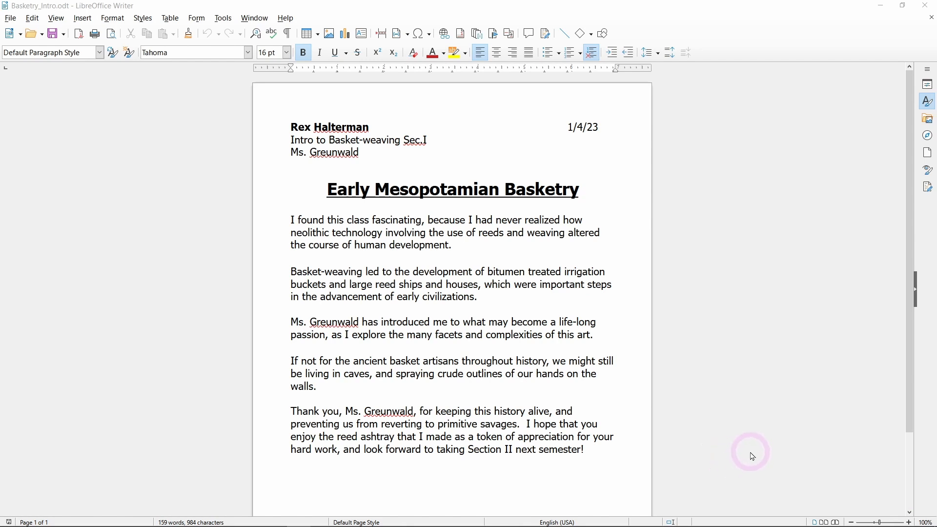
Save the finished essay as Basketry_Intro.docx in Word 2007–365 format in the LO_Final_Obs folder
{"action": "left_click", "coordinate": [14, 21]}
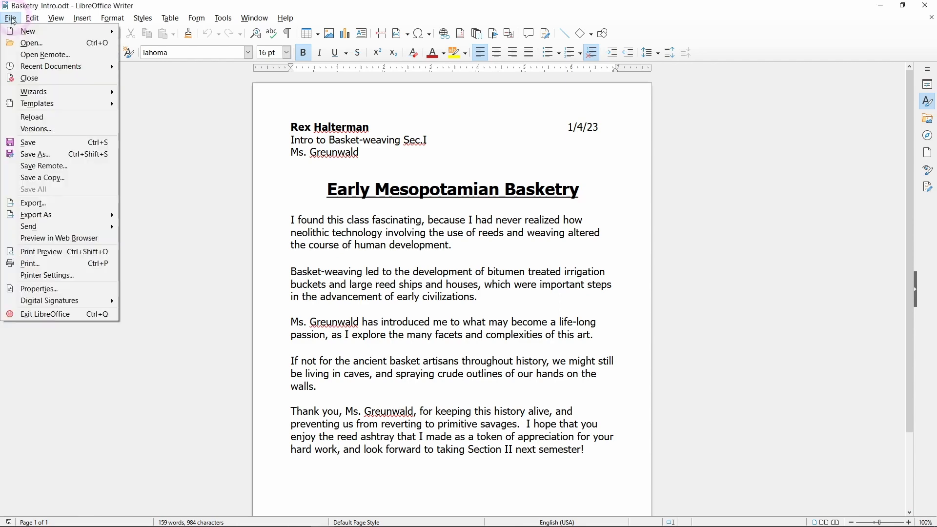
{"action": "left_click", "coordinate": [34, 156]}
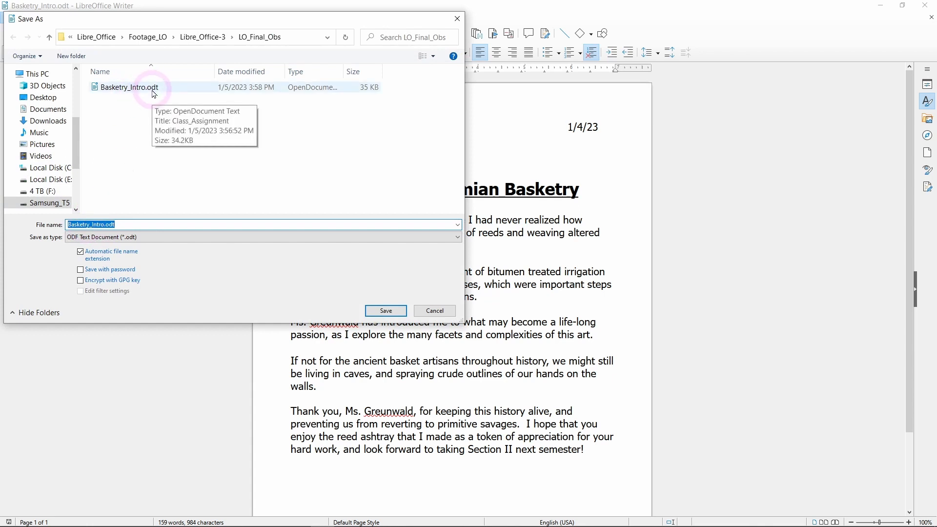
{"action": "left_click", "coordinate": [458, 238]}
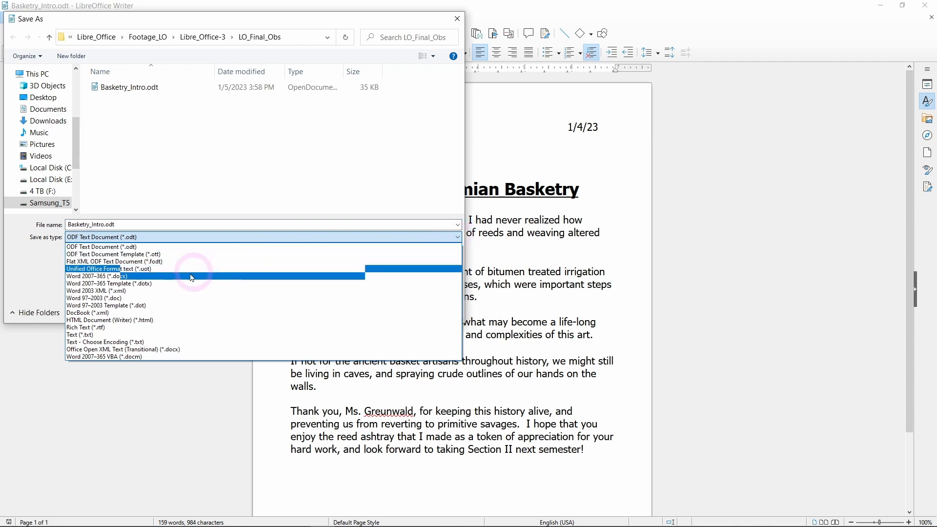
{"action": "left_click", "coordinate": [102, 277]}
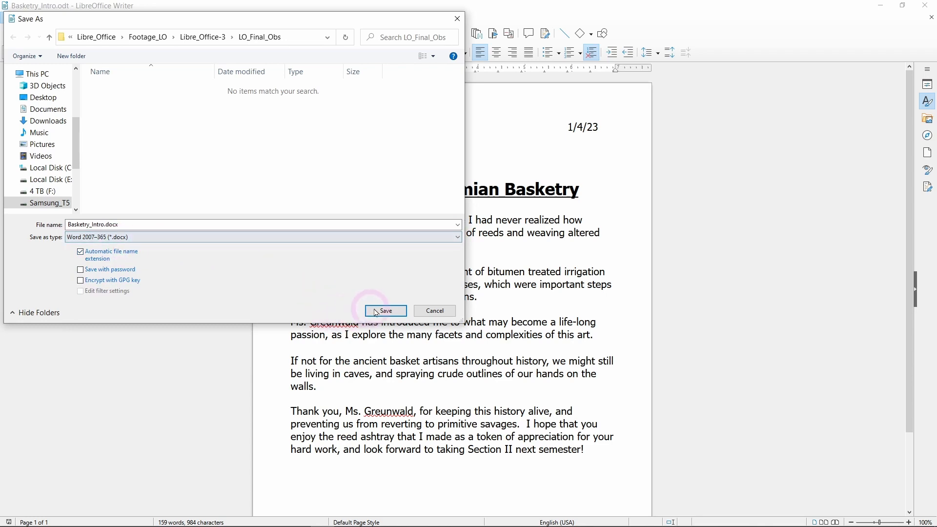
{"action": "left_click", "coordinate": [389, 314]}
{"action": "left_click", "coordinate": [508, 313]}
{"action": "left_click", "coordinate": [493, 312]}
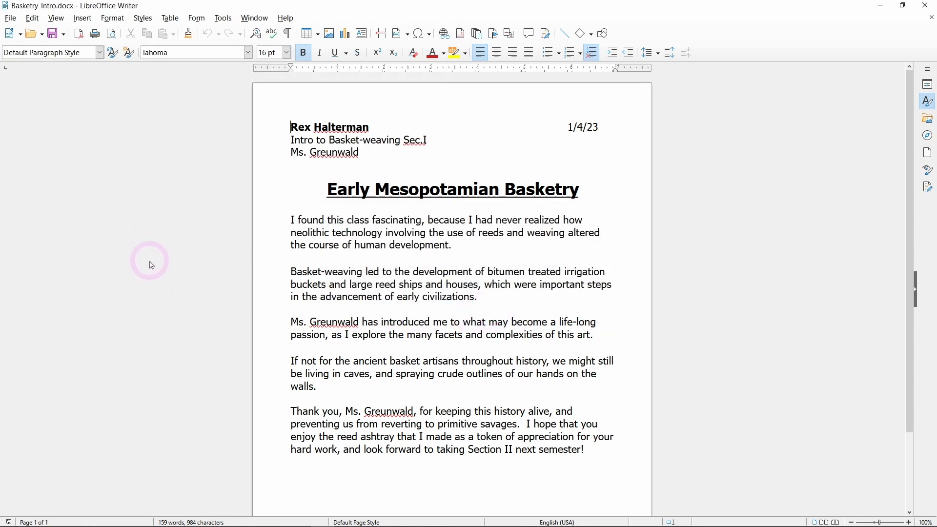
Export all pages of the essay as Basketry_Intro.pdf to the LO_Final_Obs folder, using the preset PDF options
{"action": "left_click", "coordinate": [11, 18]}
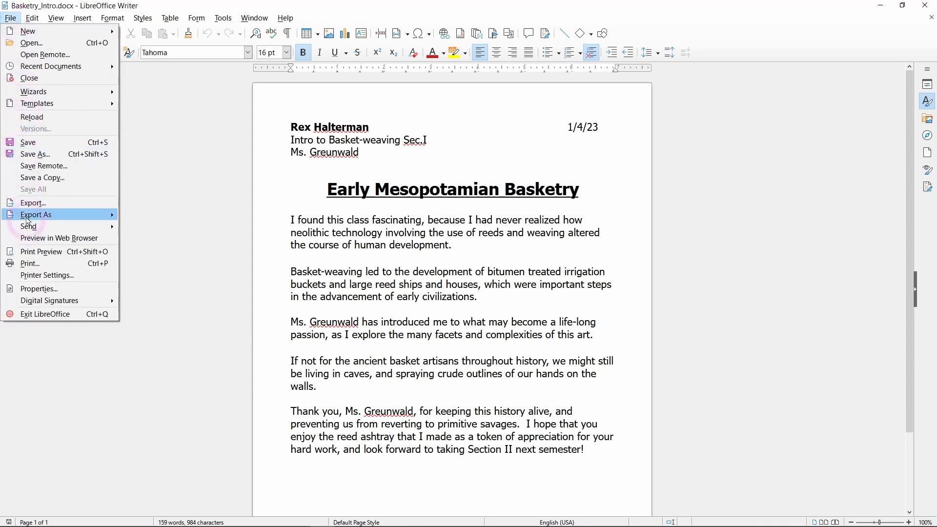
{"action": "mouse_move", "coordinate": [39, 214]}
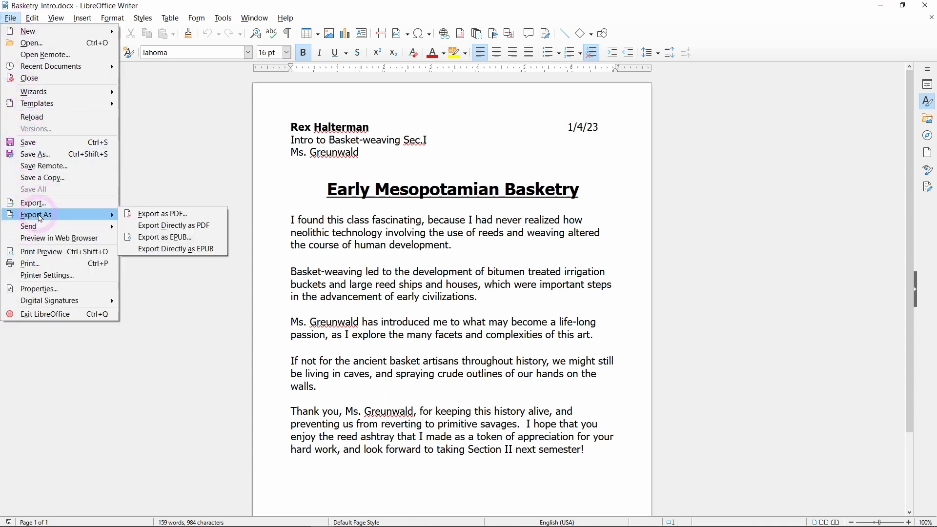
{"action": "left_click", "coordinate": [166, 214]}
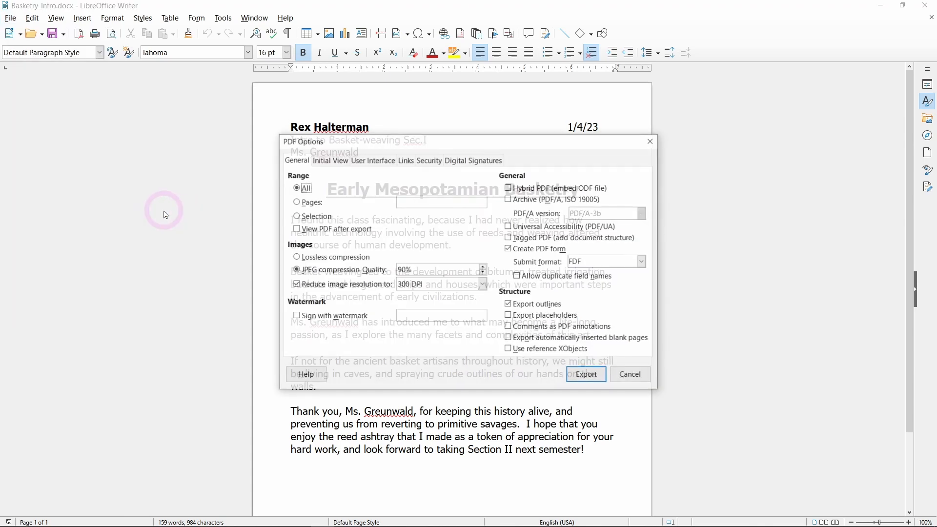
{"action": "left_click", "coordinate": [384, 213]}
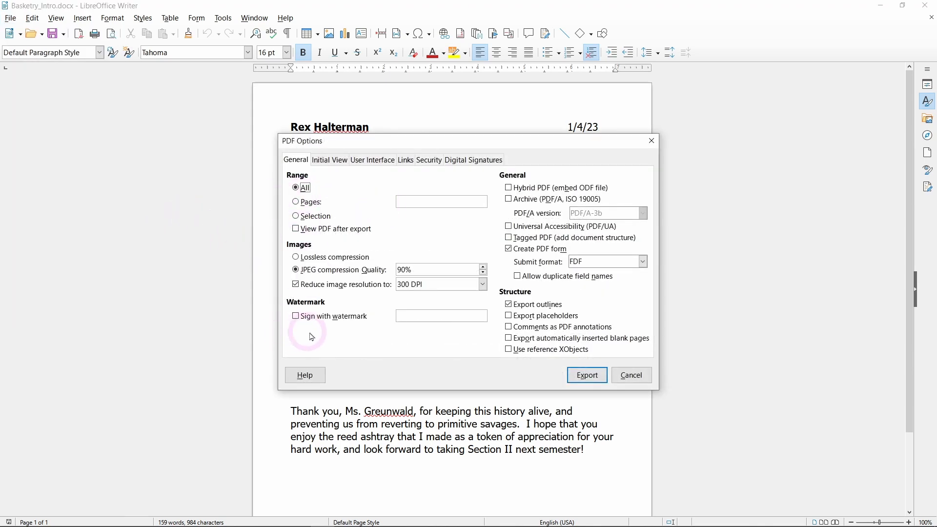
{"action": "left_click", "coordinate": [588, 375]}
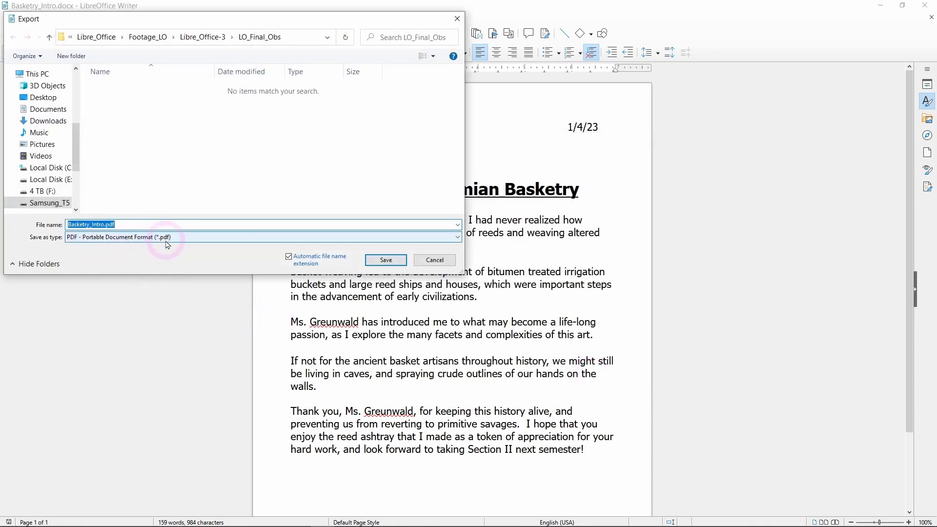
{"action": "left_click", "coordinate": [388, 259]}
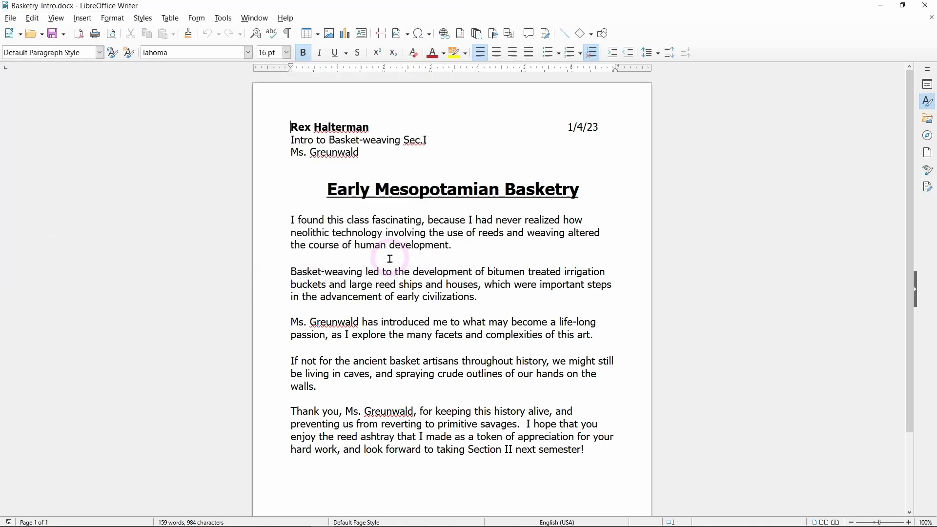